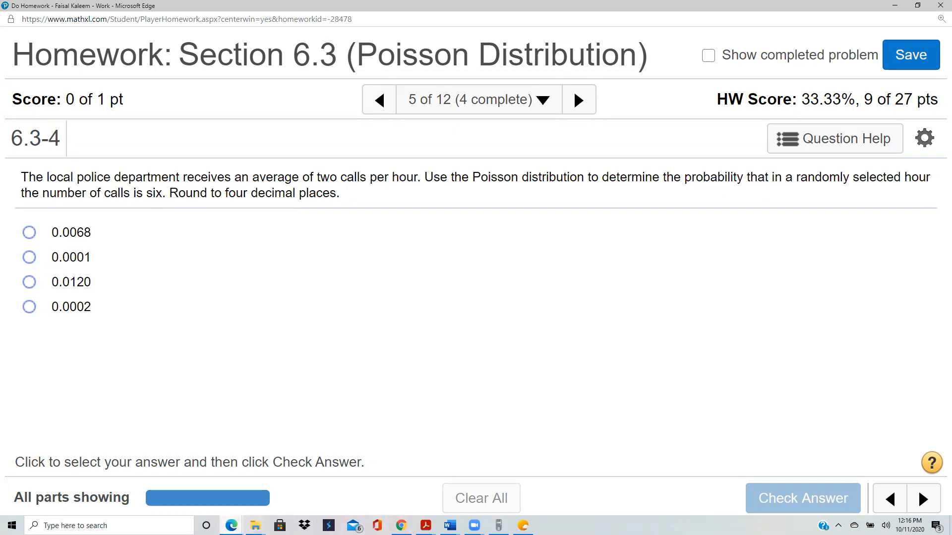
Step: Switch to the StatCrunch Poisson calculator, set the mean to 2, and use the Standard probability mode
click(231, 525)
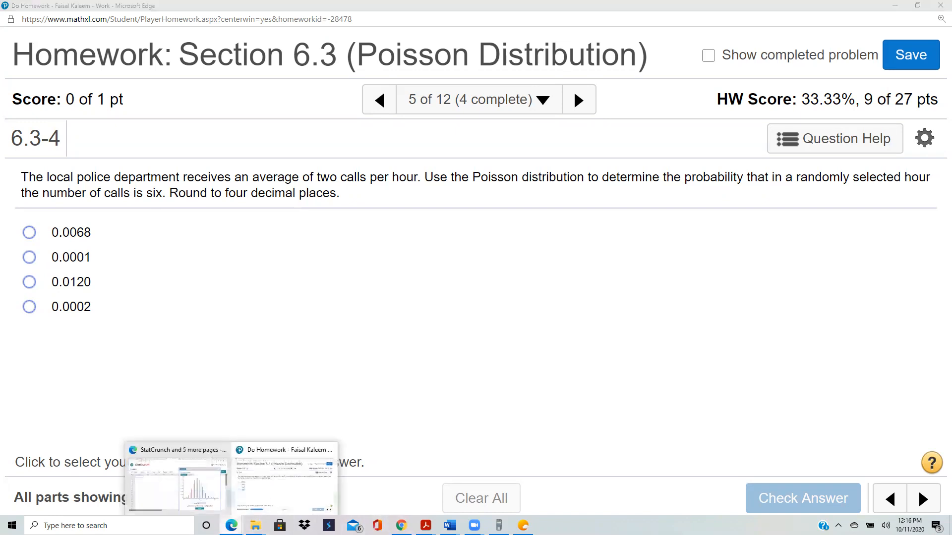
click(197, 491)
double_click(693, 438)
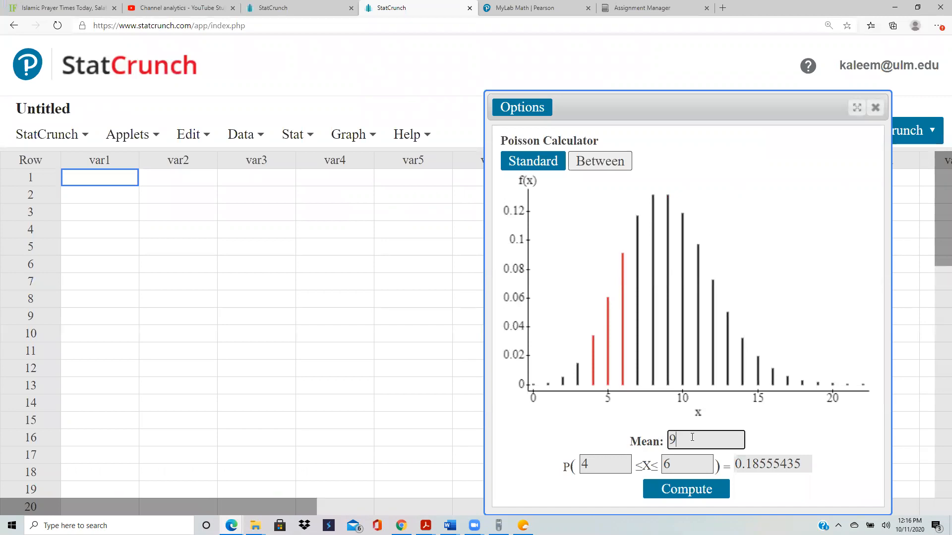
key(BackSpace)
text(2)
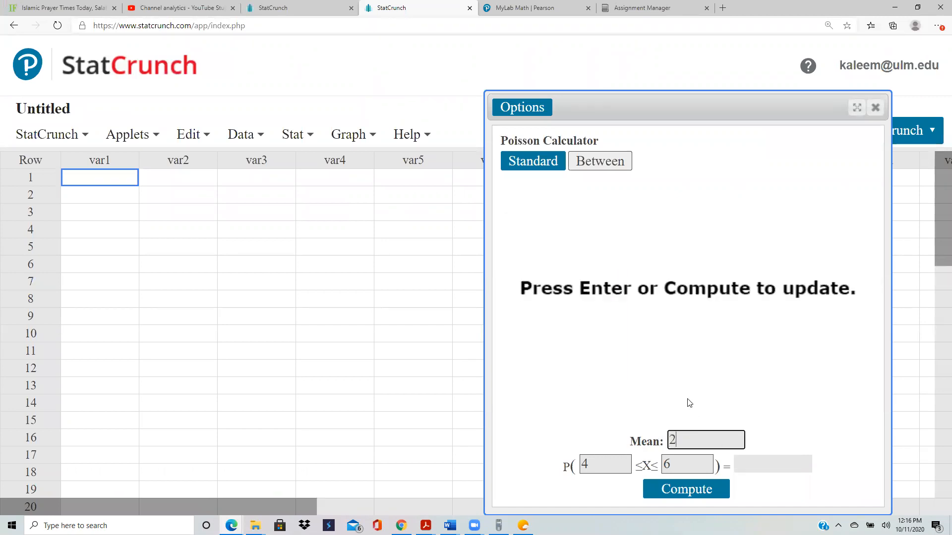
click(531, 166)
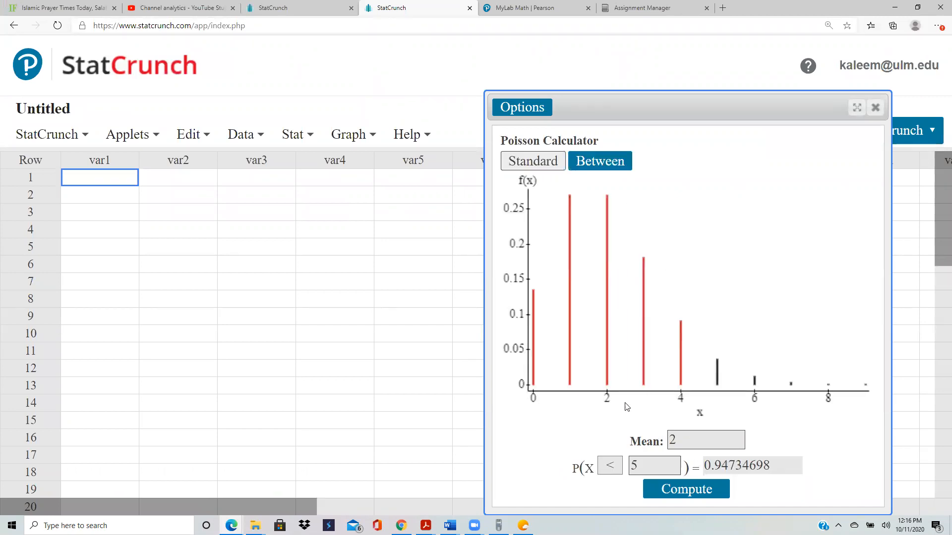
Step: Compute the Poisson probability that X = 6
click(613, 464)
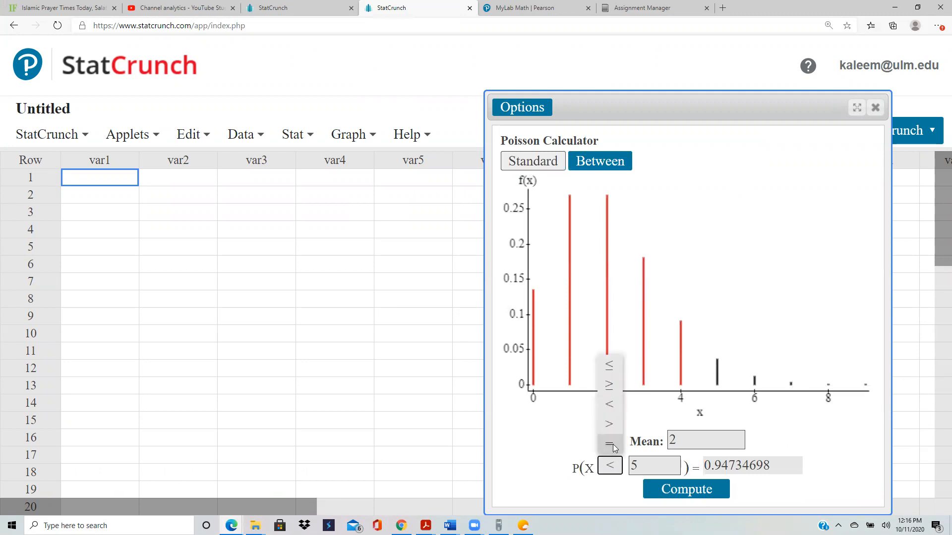
click(610, 444)
click(645, 466)
key(BackSpace)
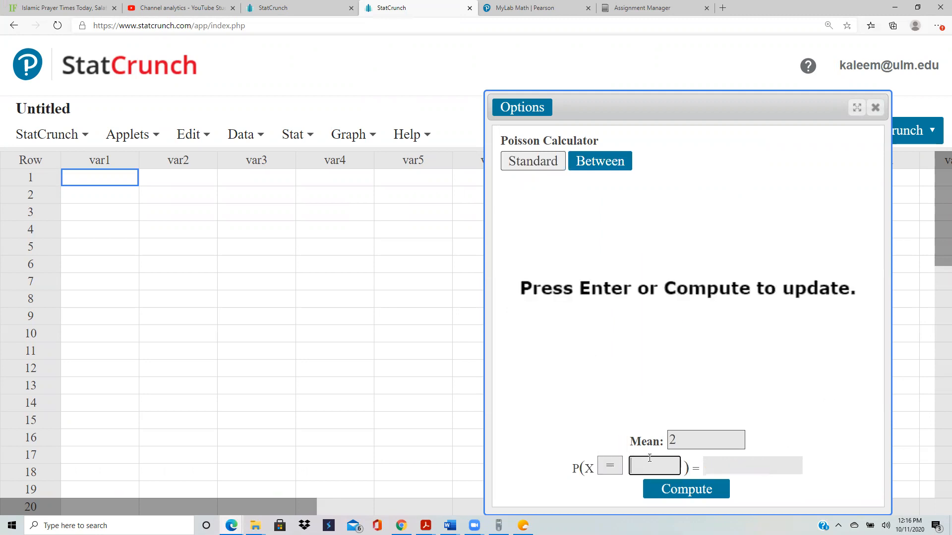
text(6)
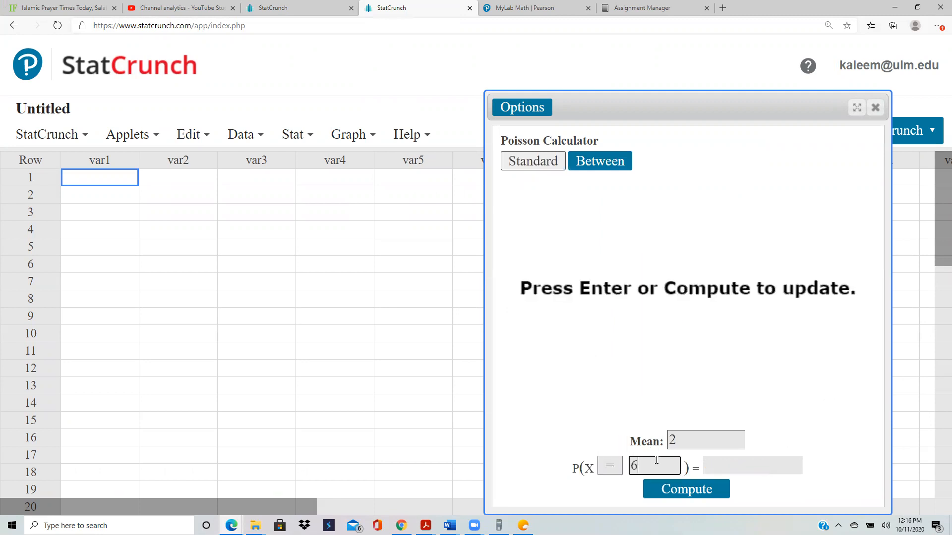
click(711, 493)
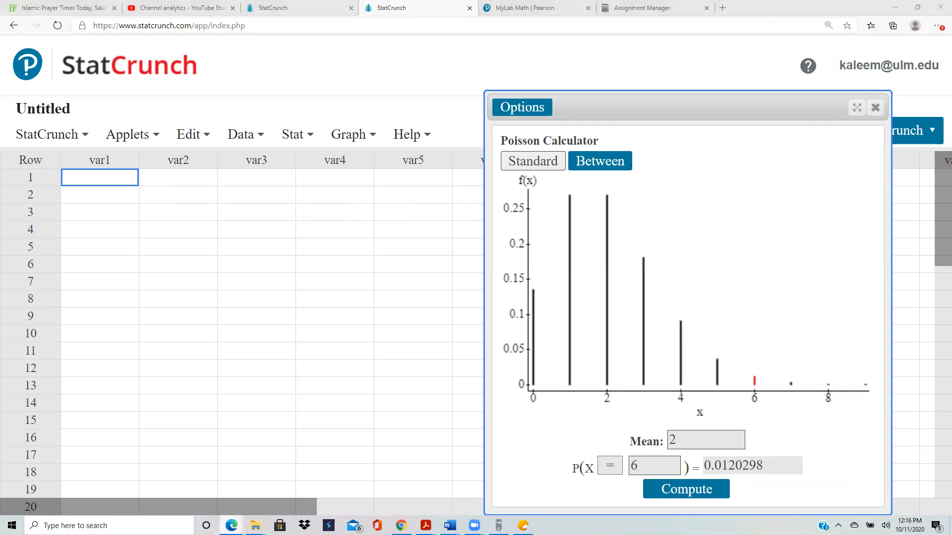
Step: Switch back to the homework, submit 0.0120 for the police calls question, and advance to question 7
mouse_move(231, 525)
click(276, 487)
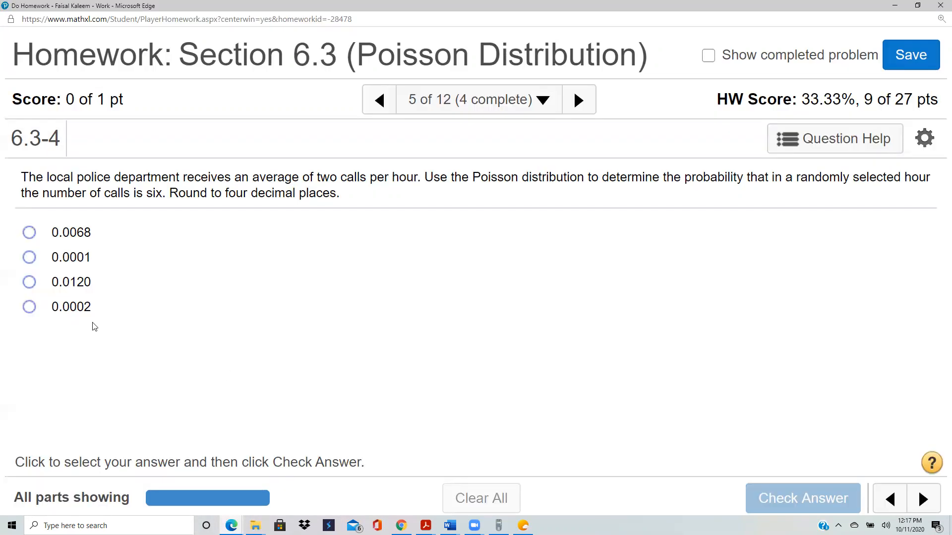
click(31, 282)
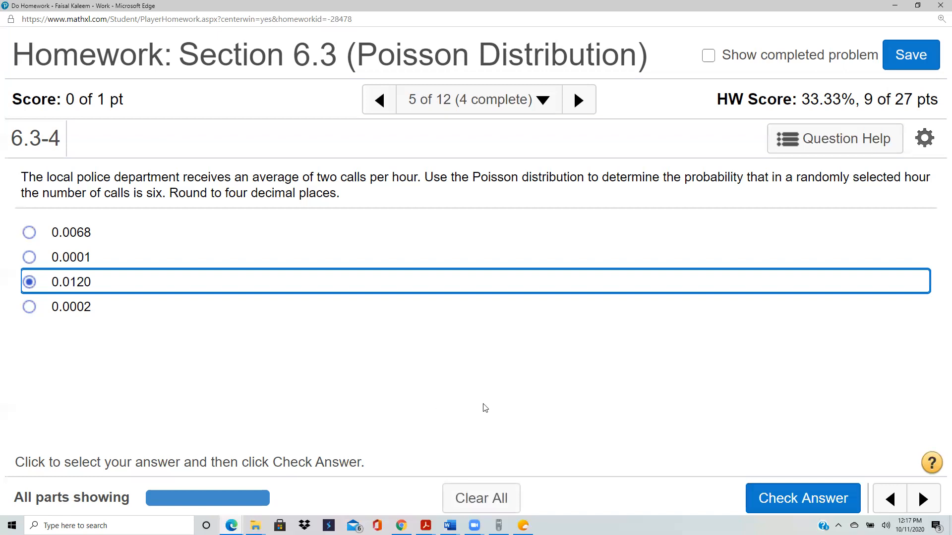
click(803, 500)
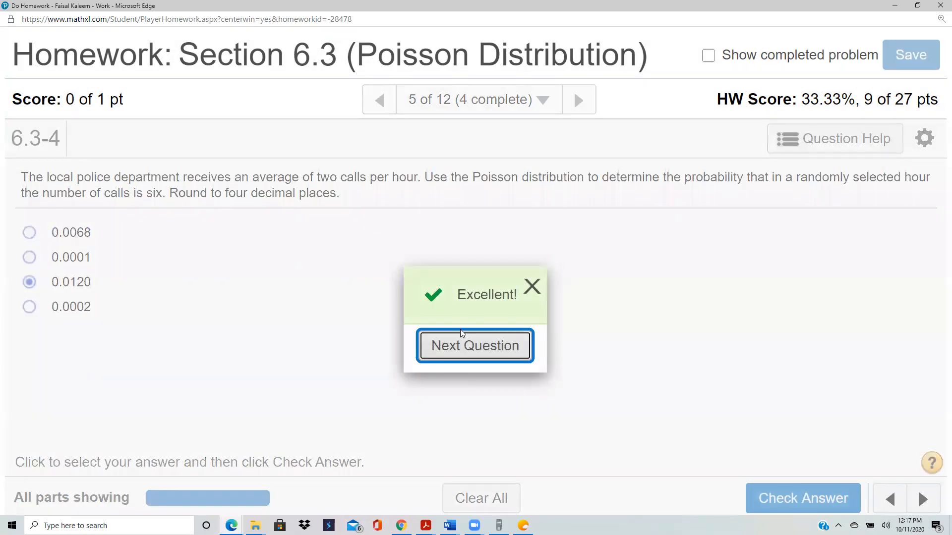
click(465, 355)
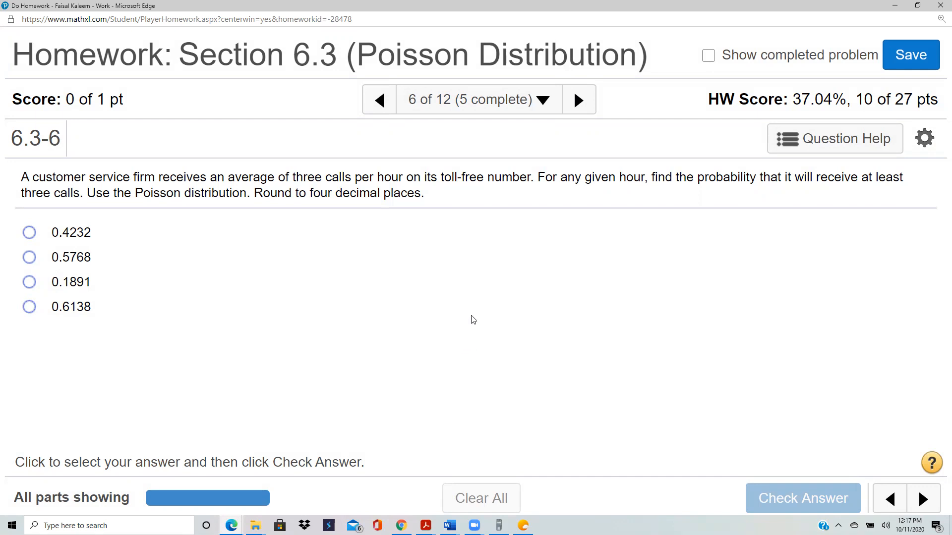
click(579, 102)
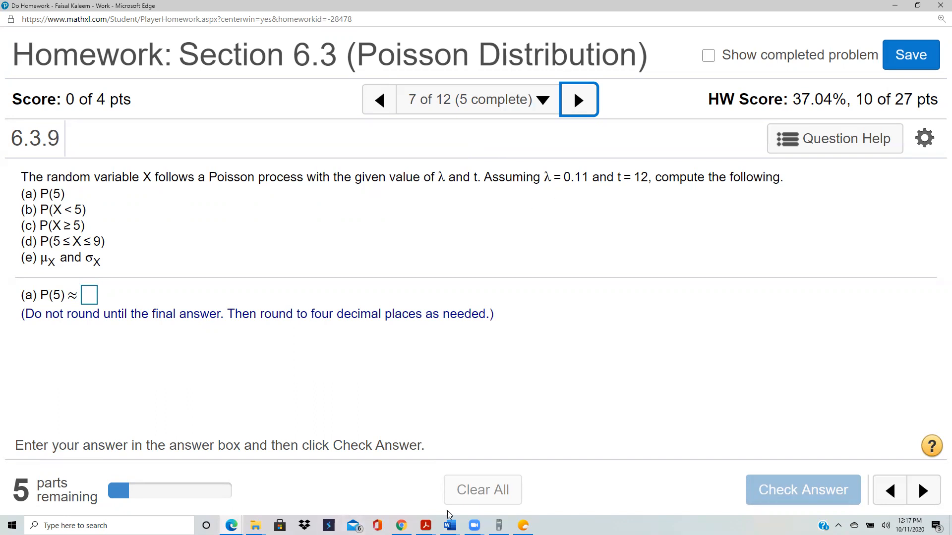
click(449, 525)
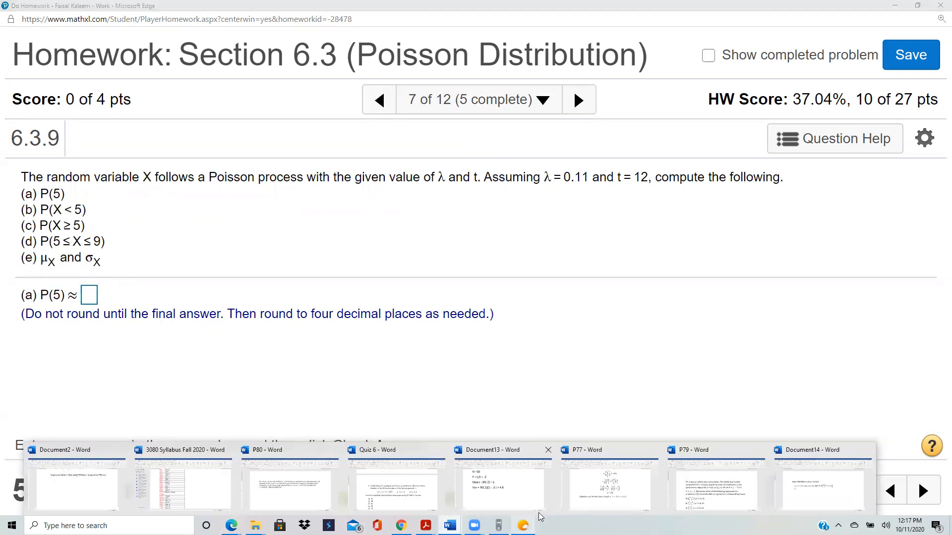
click(832, 511)
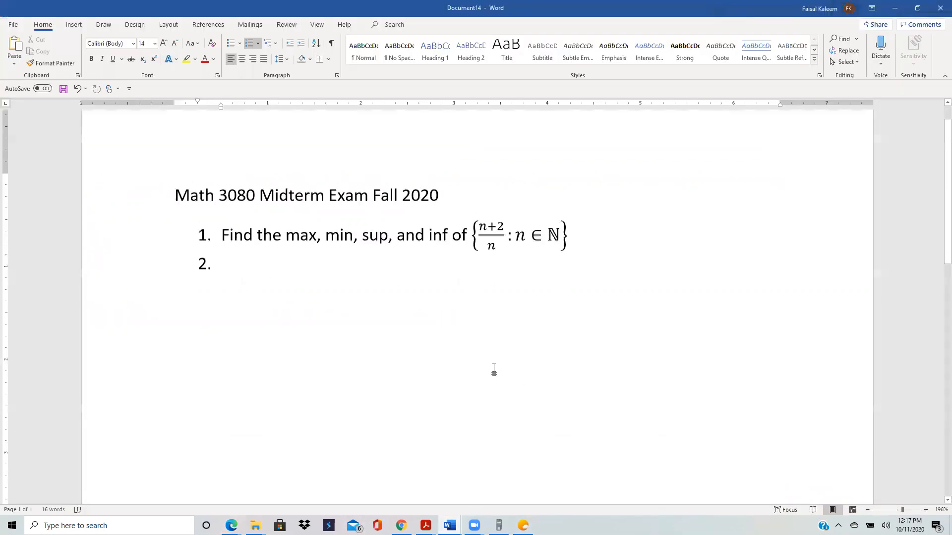
scroll(487, 449, down, 5)
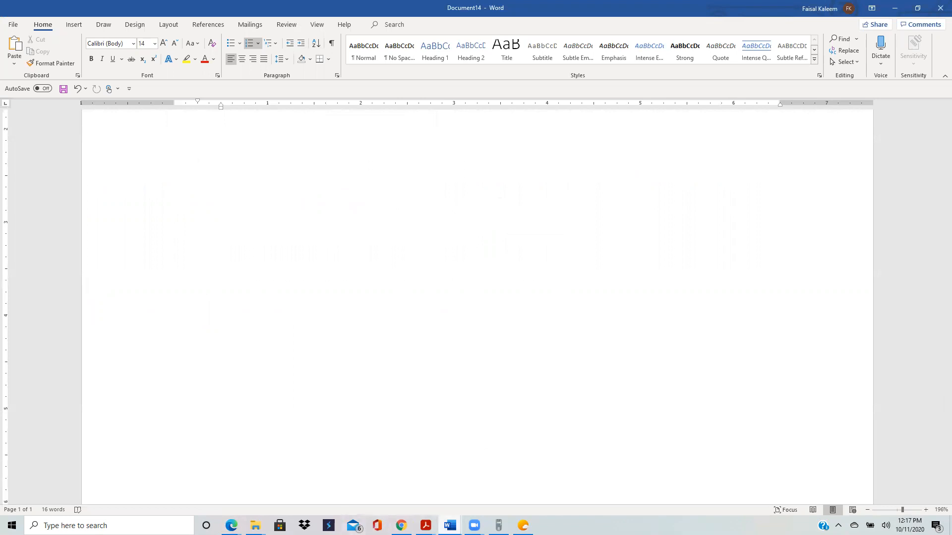
Step: Switch to Document2 in Word and add blank lines below the expected value formula
click(450, 525)
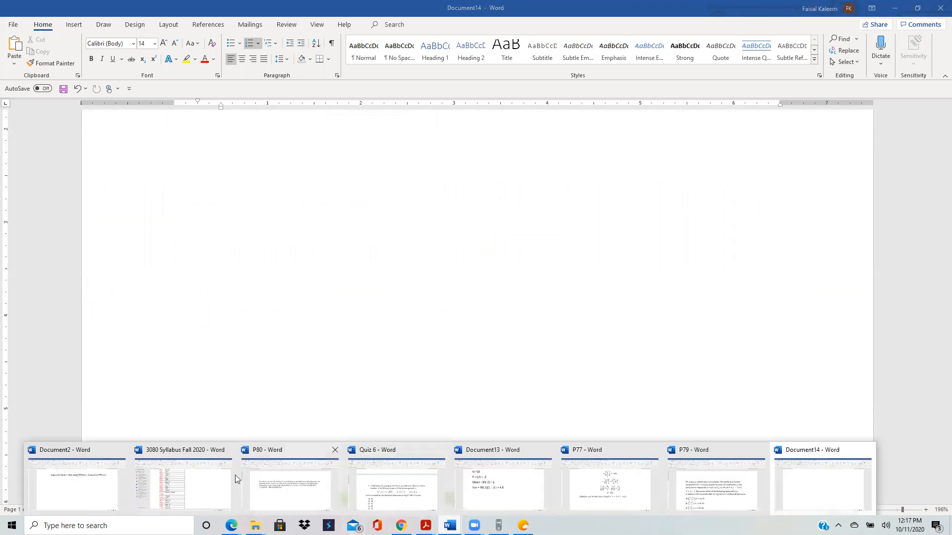
click(78, 508)
scroll(137, 441, down, 3)
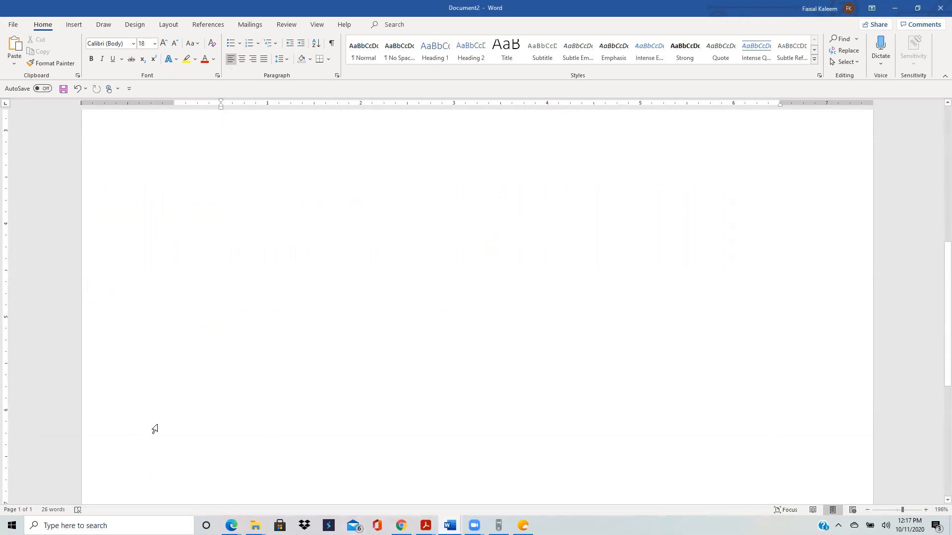
scroll(195, 222, up, 3)
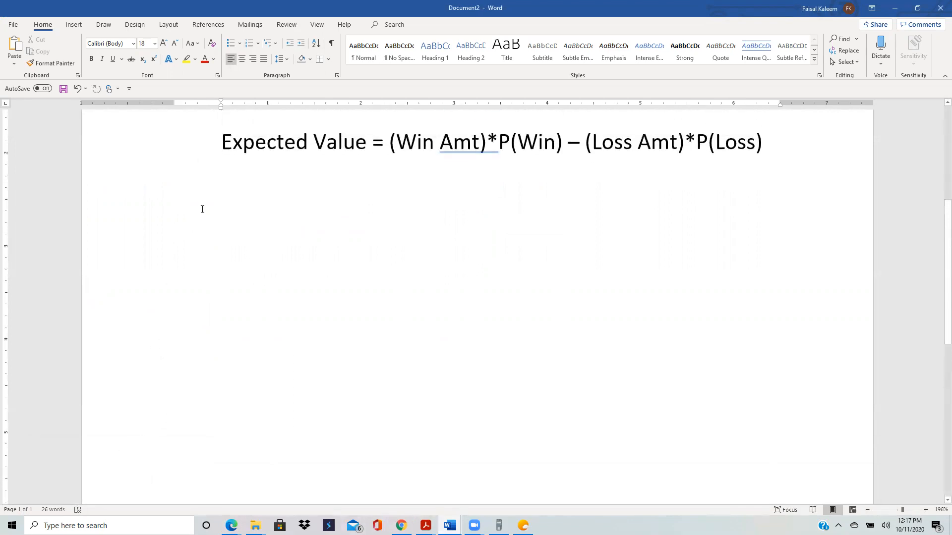
click(779, 144)
key(Return)
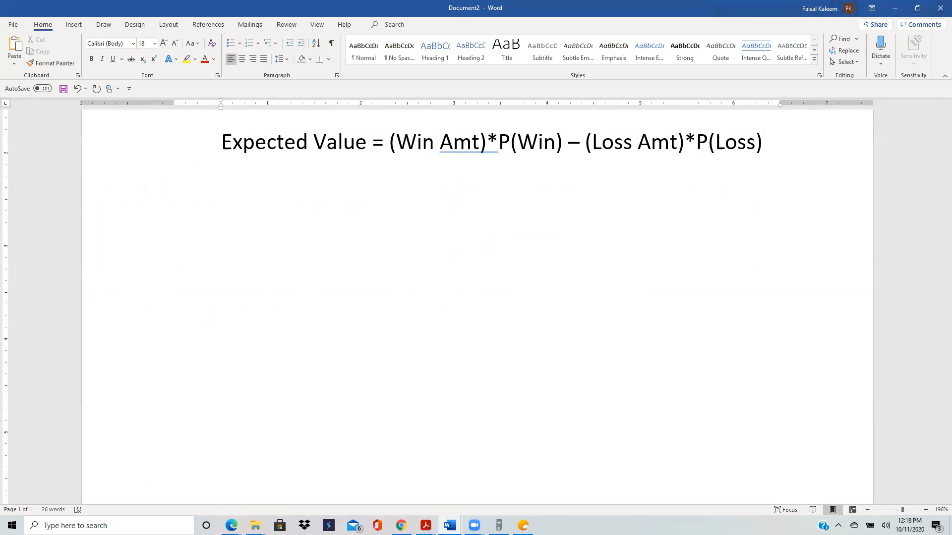
key(Return)
Step: Write the heading "IN Poisson" with "Mean =" on the line beneath it
text(Me)
key(BackSpace)
key(BackSpace)
text(IN Poisson)
key(Return)
text(Mean =)
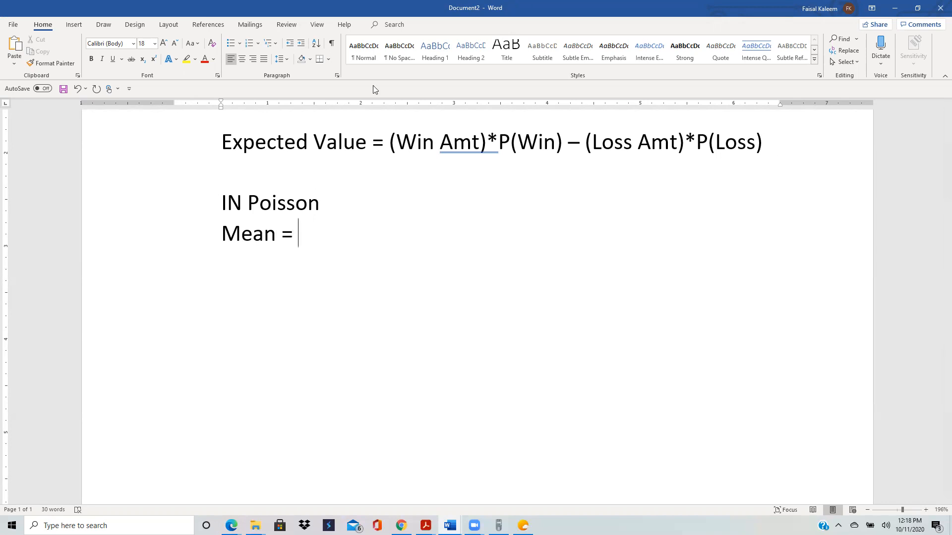
Step: Insert an equation after "Mean =" containing the lowercase Greek letter λ followed by t
click(74, 25)
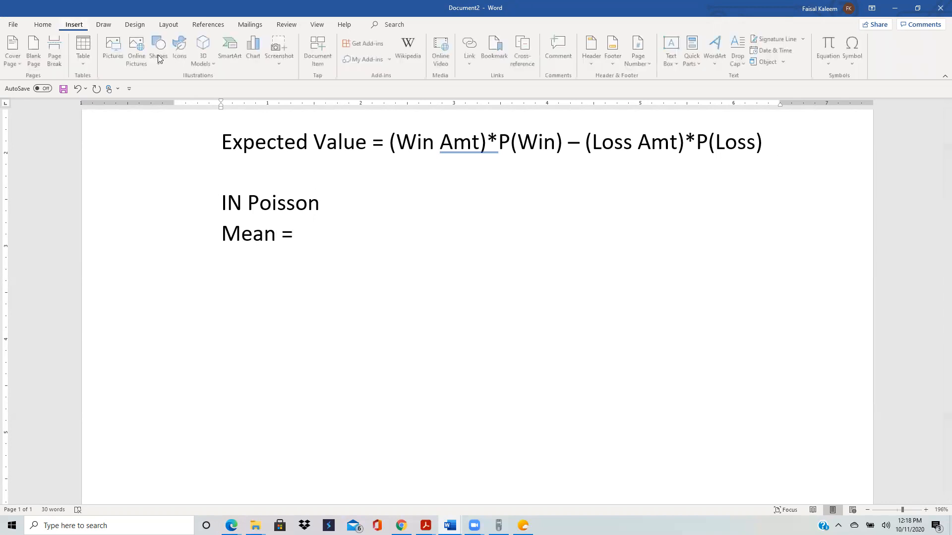
click(831, 44)
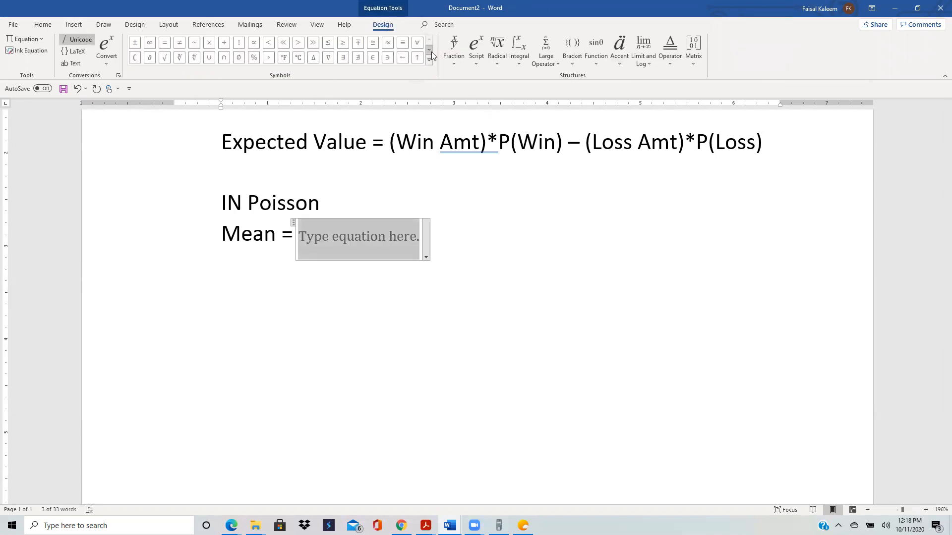
click(429, 60)
click(425, 41)
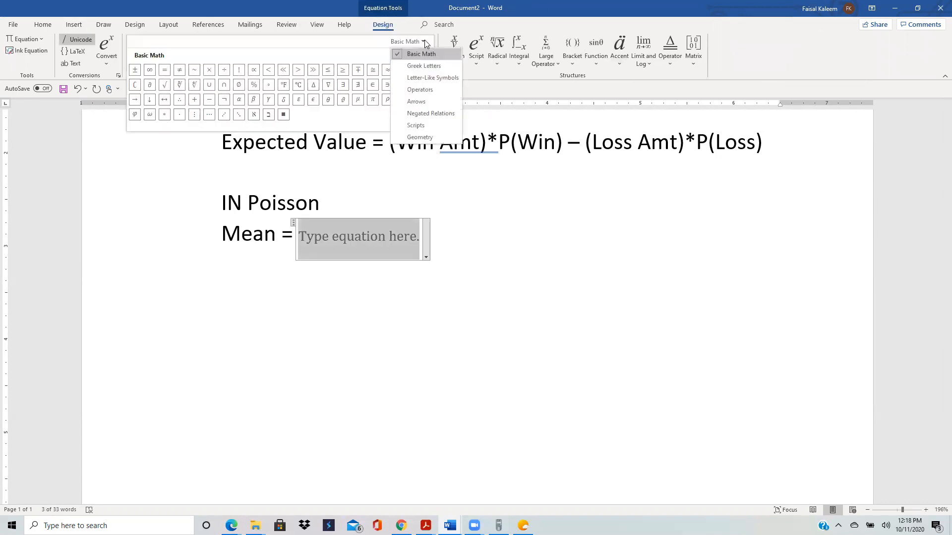
click(424, 66)
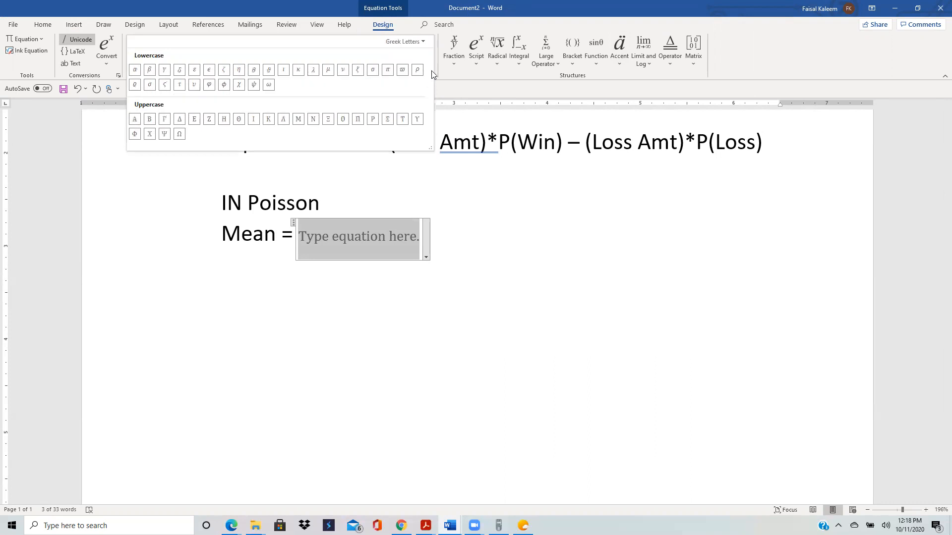
click(312, 69)
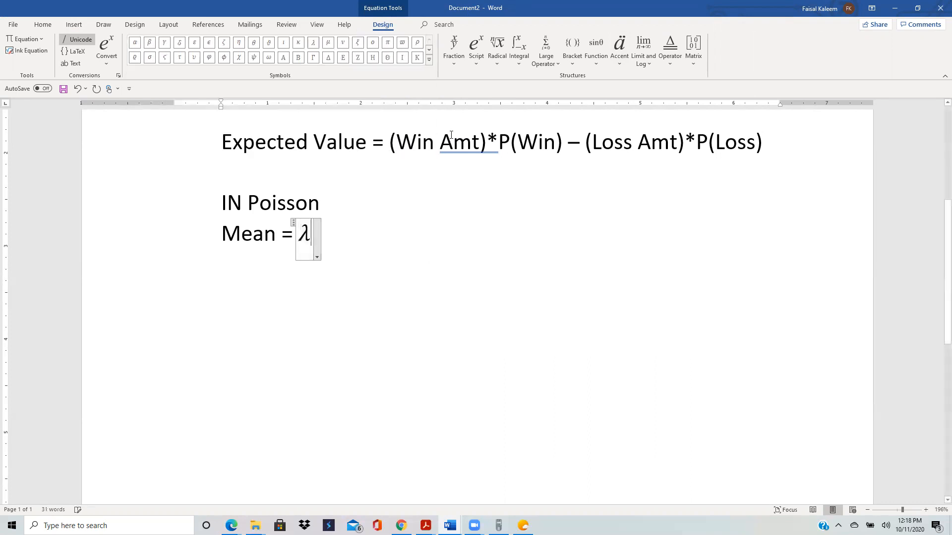
text(t)
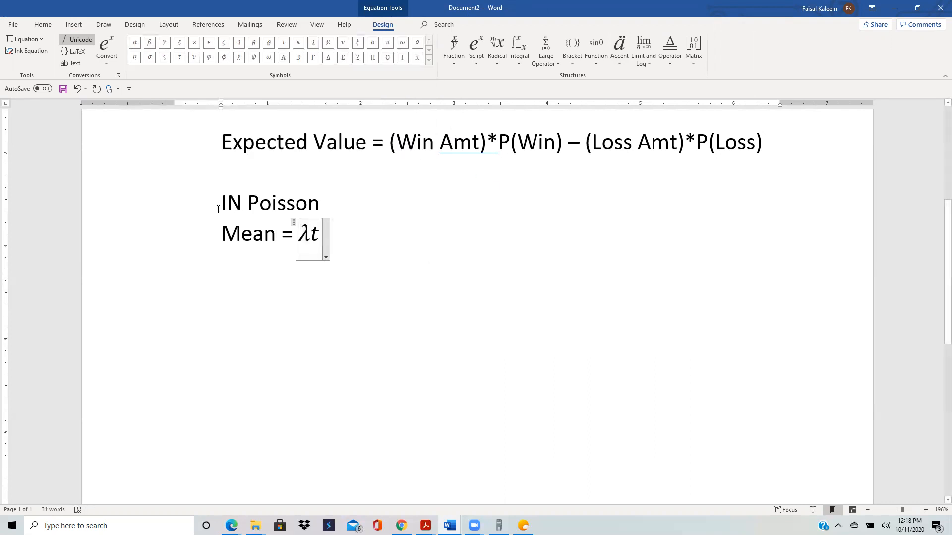
Step: Underline the "IN Poisson" heading
drag(217, 202, 320, 200)
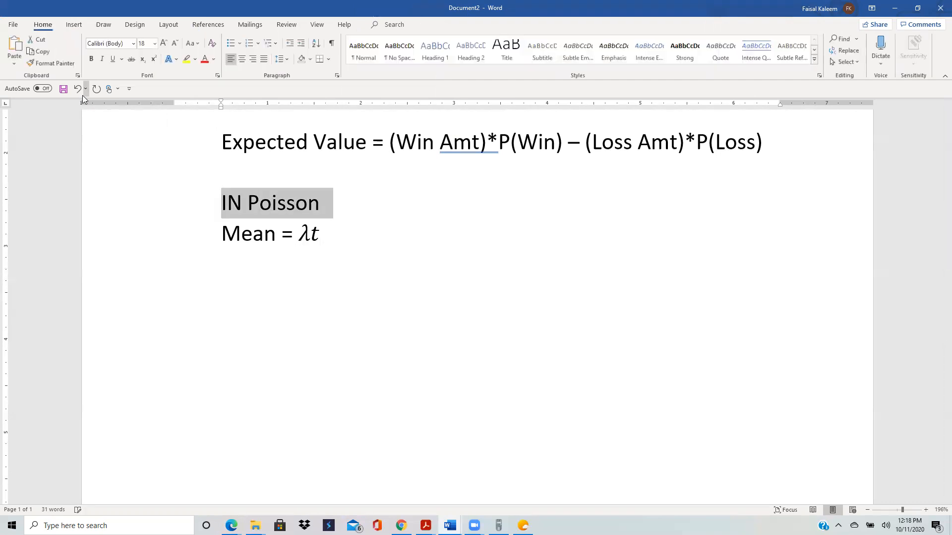
click(113, 59)
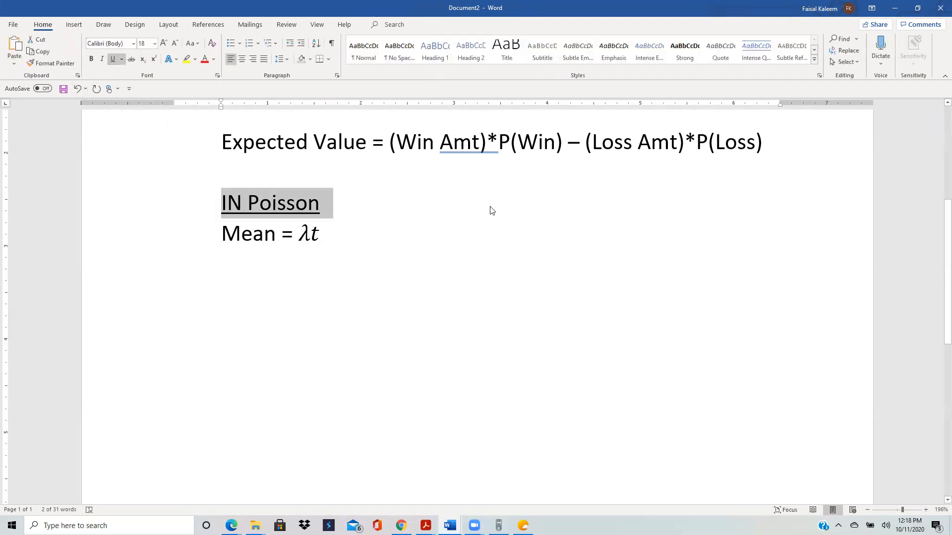
click(472, 229)
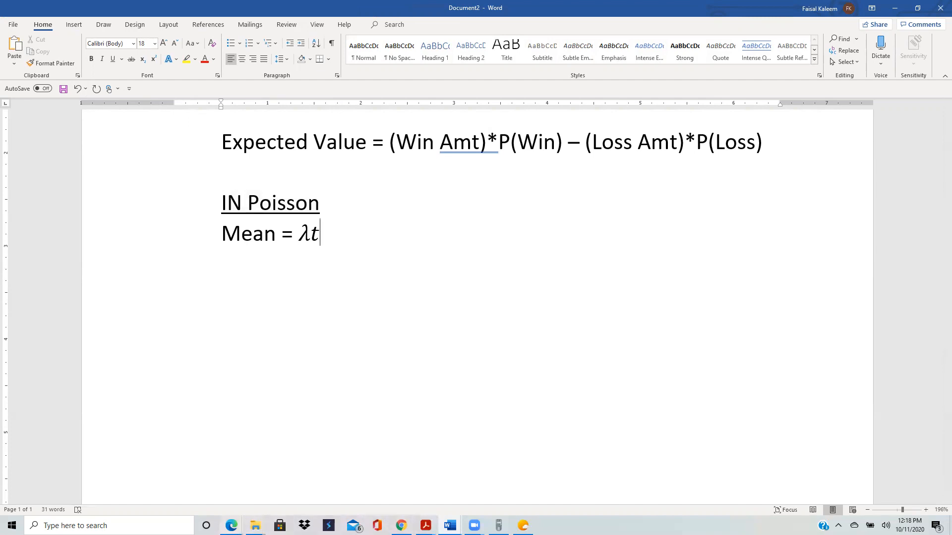
Step: Review λ and t in homework question 7, and set the mean in the StatCrunch Poisson calculator to 1.32
mouse_move(231, 525)
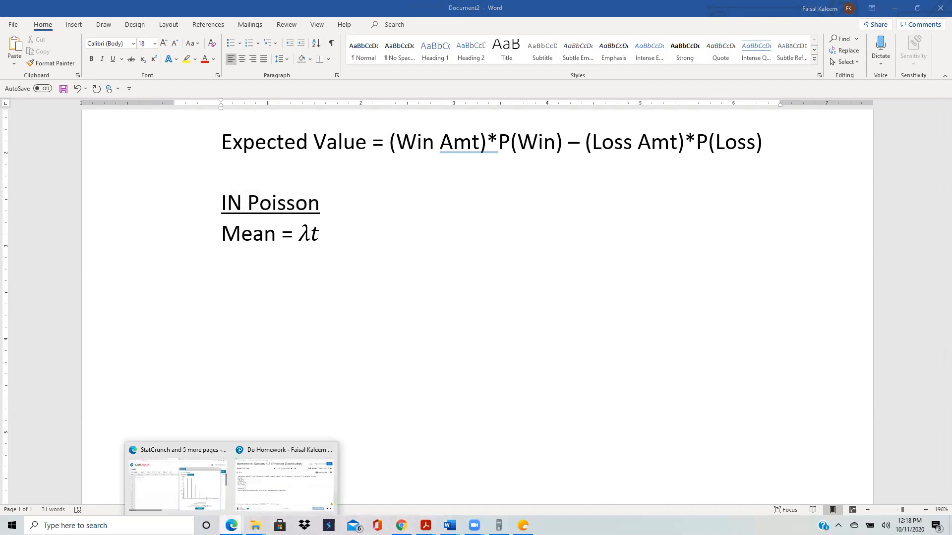
click(284, 500)
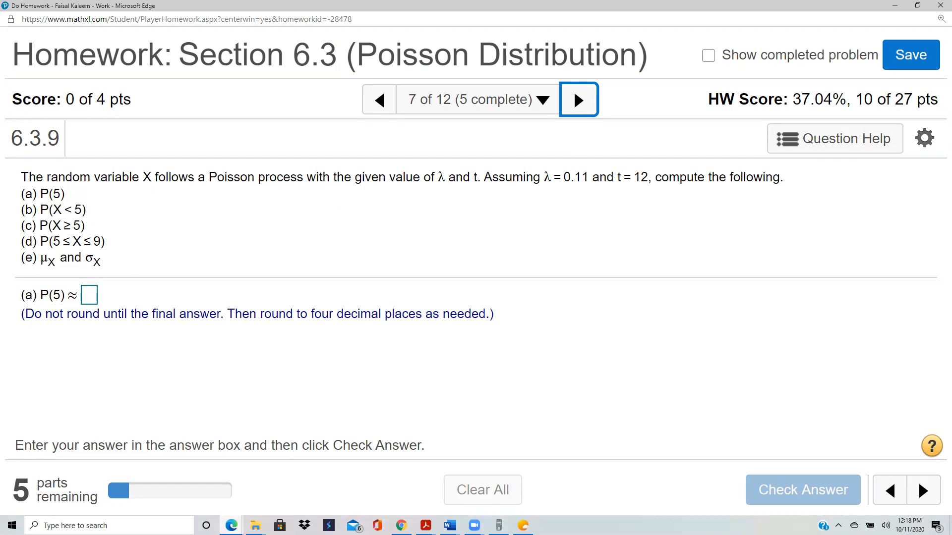
click(231, 525)
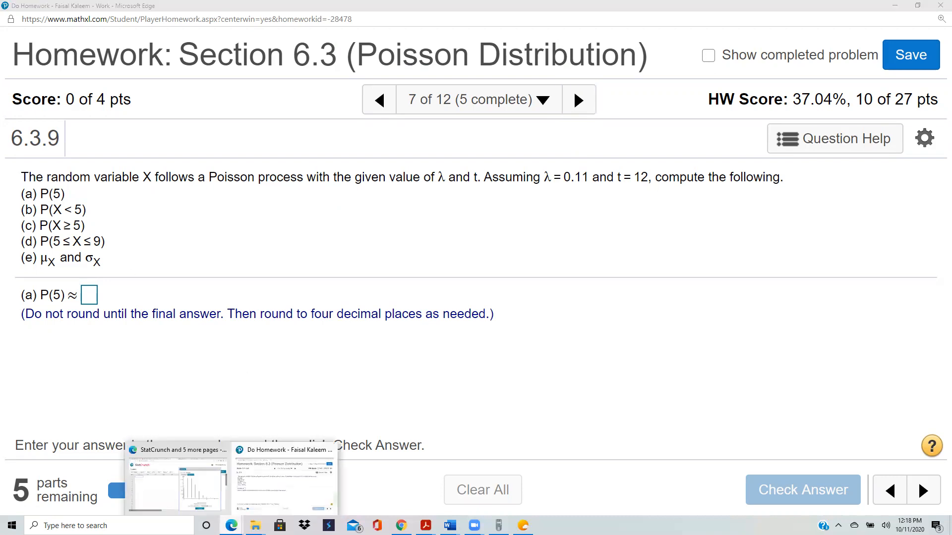
click(197, 483)
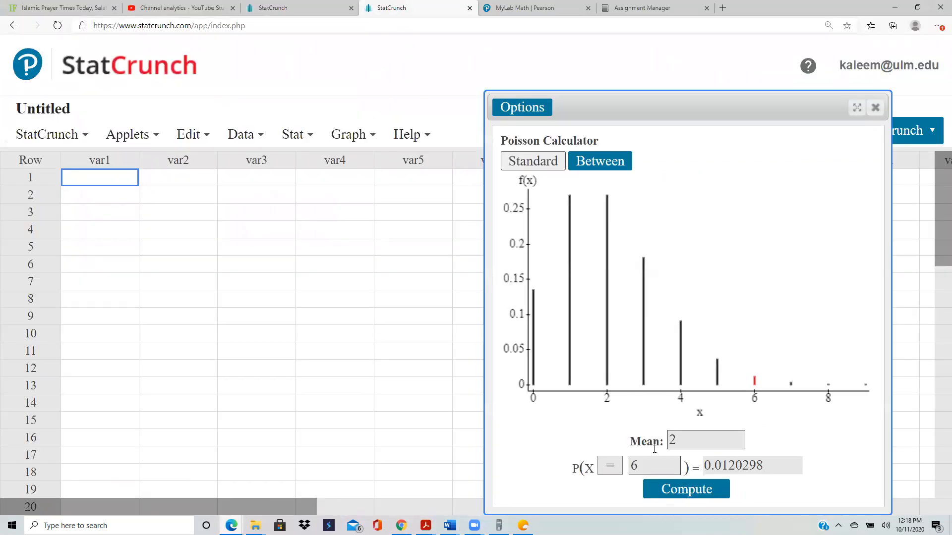
click(684, 440)
key(BackSpace)
text(1.32)
Step: Compute the Poisson probability that X = 5 with the calculator
click(644, 460)
key(BackSpace)
text(5)
click(688, 491)
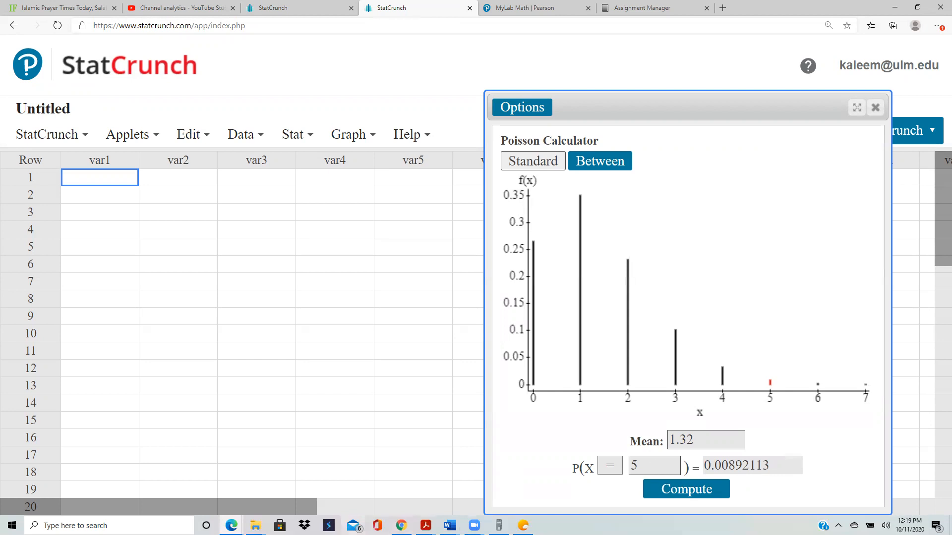
Step: Switch to the homework window, answer part (a), P(5), of question 7 with .0089, and check it
mouse_move(231, 526)
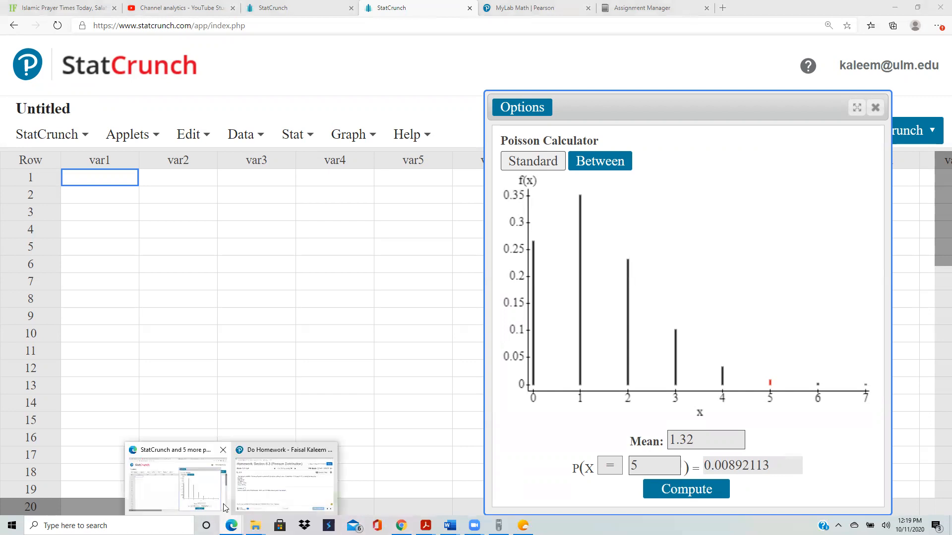
click(259, 461)
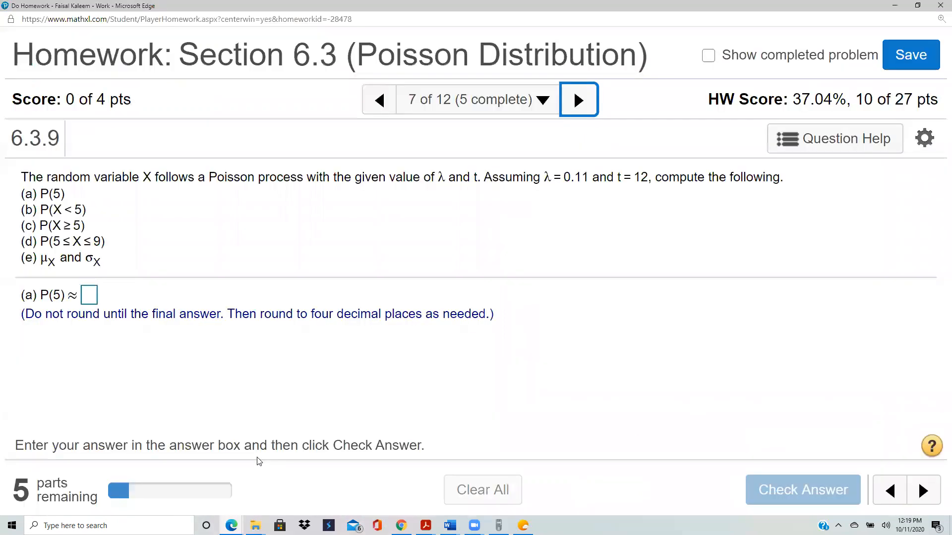
click(91, 297)
text(.)
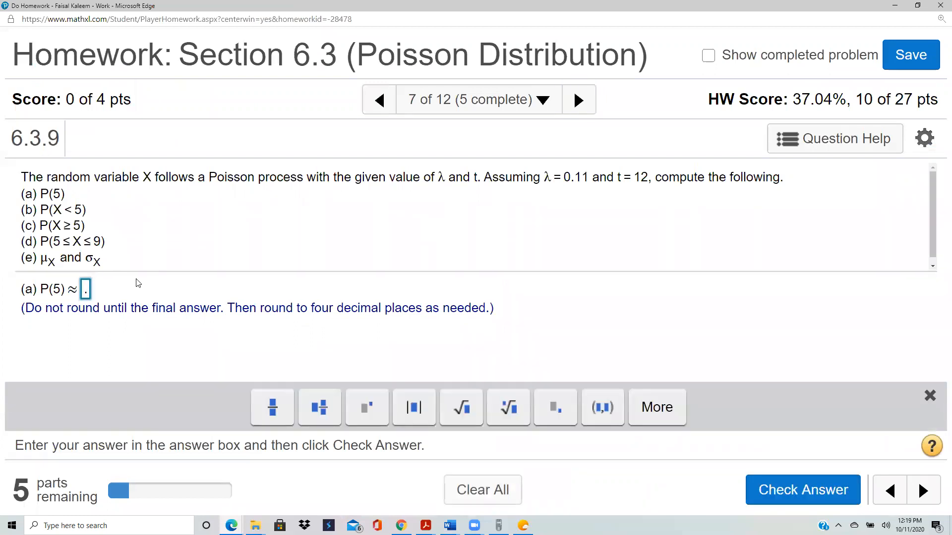
text(0089)
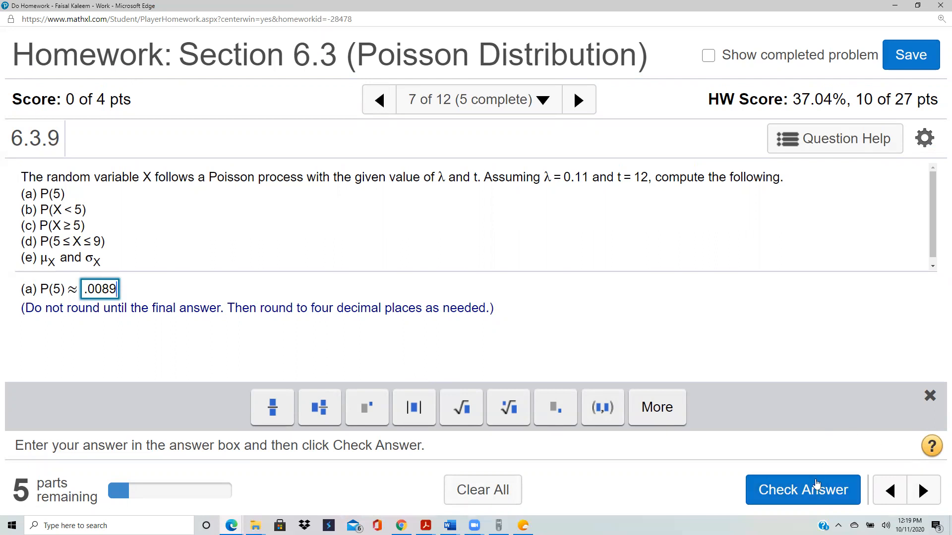
click(782, 488)
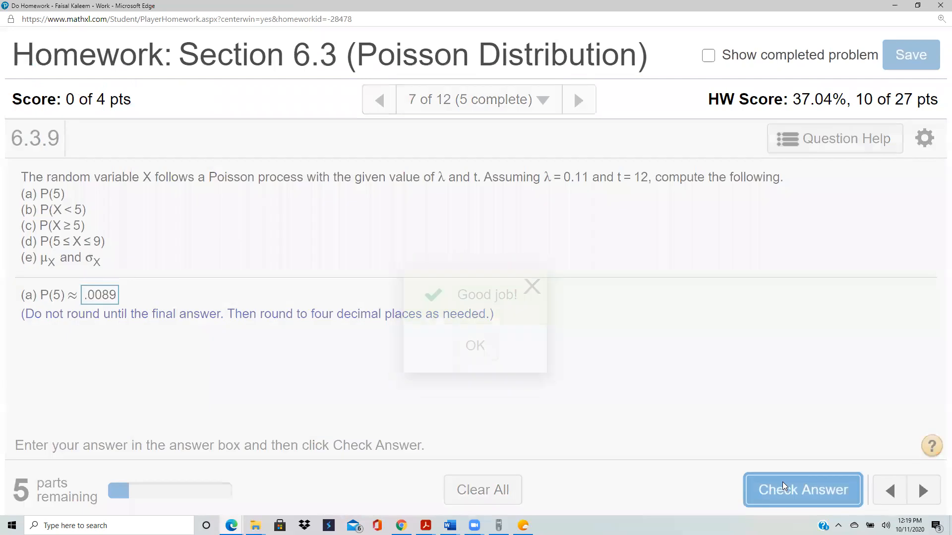
click(477, 351)
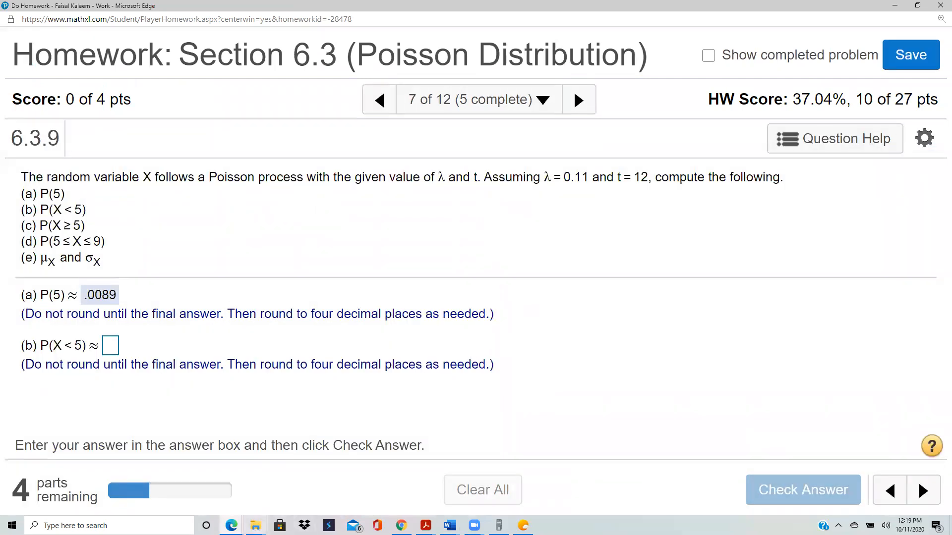
Step: Switch to StatCrunch and compute the Poisson probability that X < 5 with the calculator
click(231, 525)
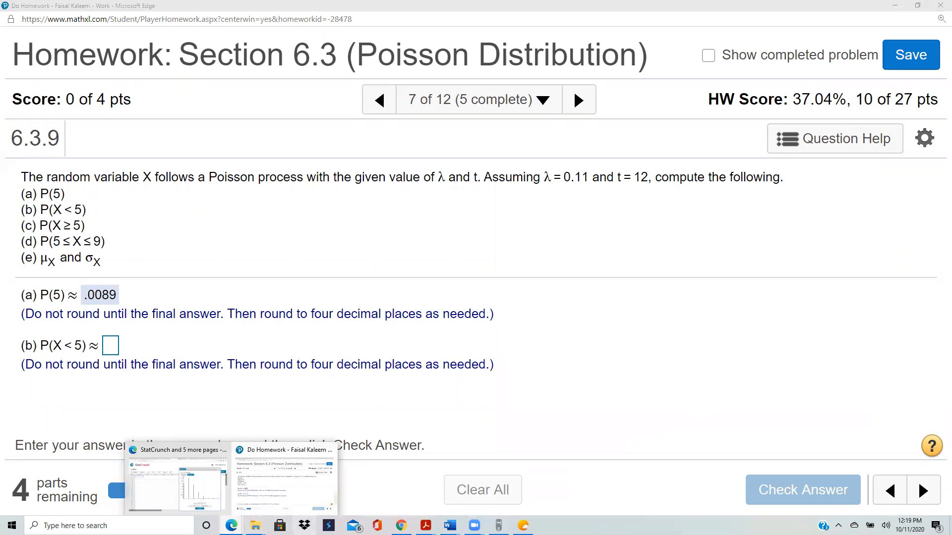
click(178, 483)
click(610, 466)
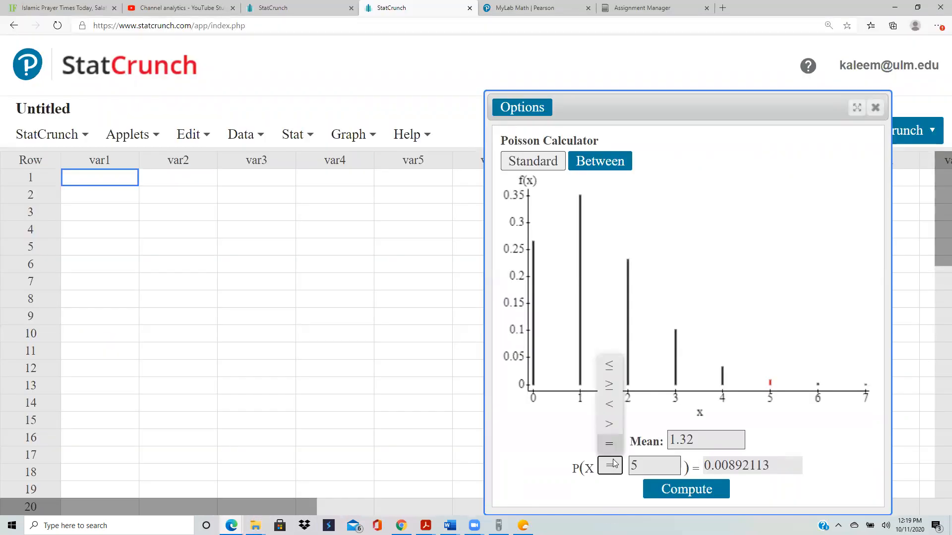
click(612, 402)
click(675, 498)
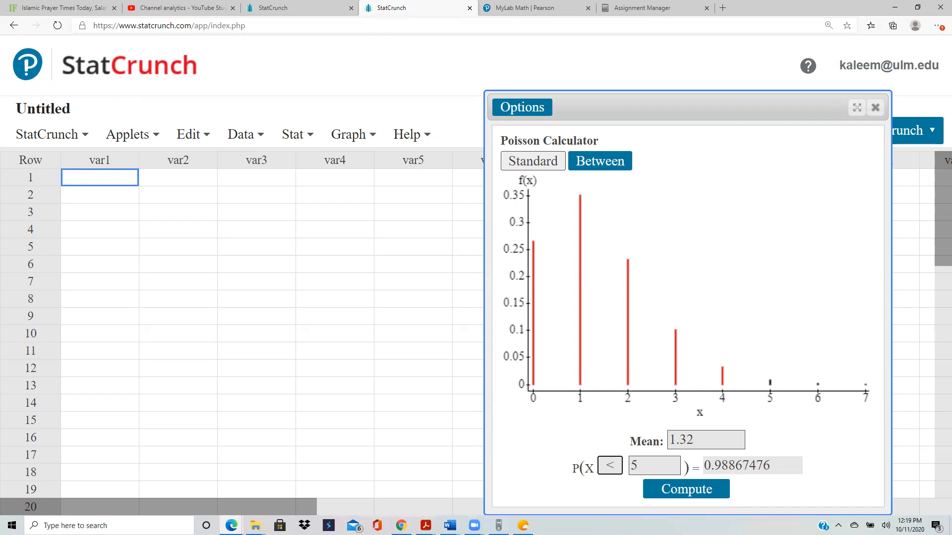
Step: Return to the homework window, answer part (b), P(X < 5), with .9887, and check it
mouse_move(231, 526)
click(169, 458)
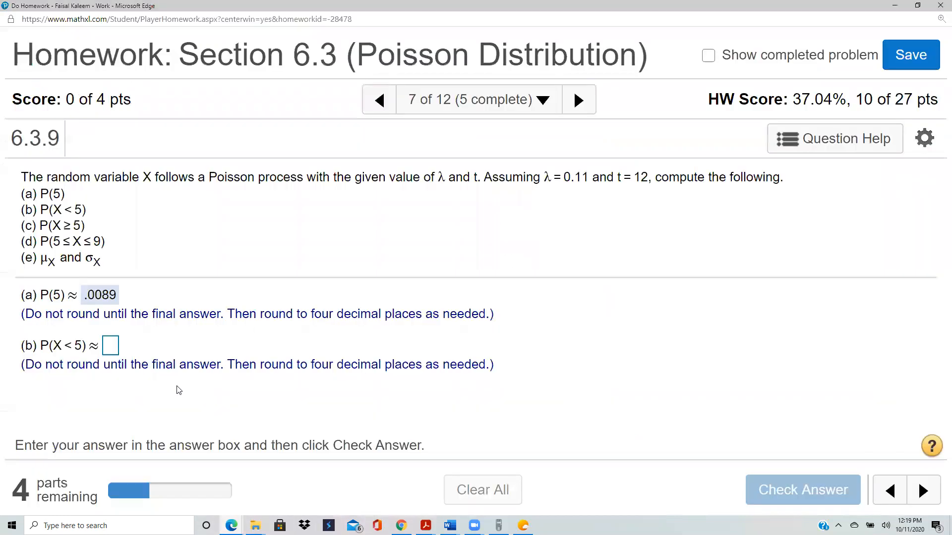
click(112, 347)
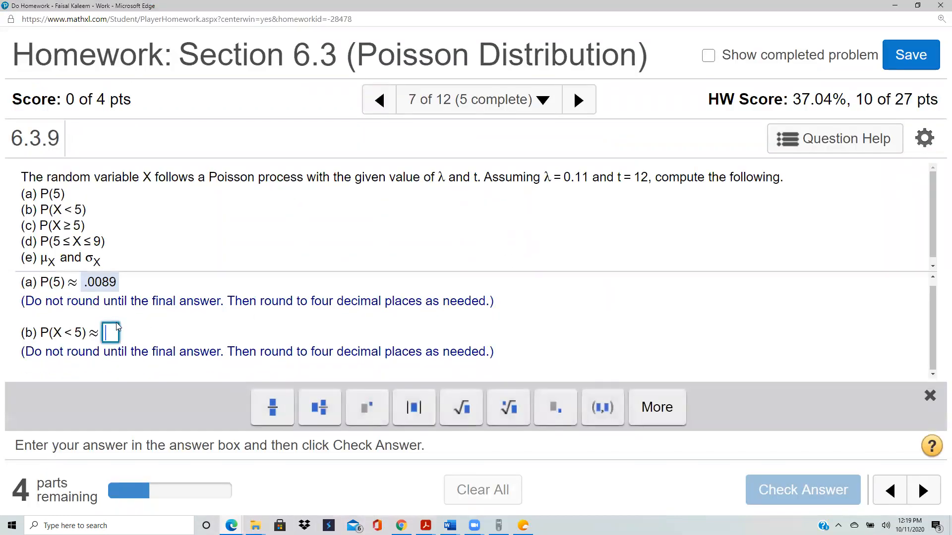
text(.9887)
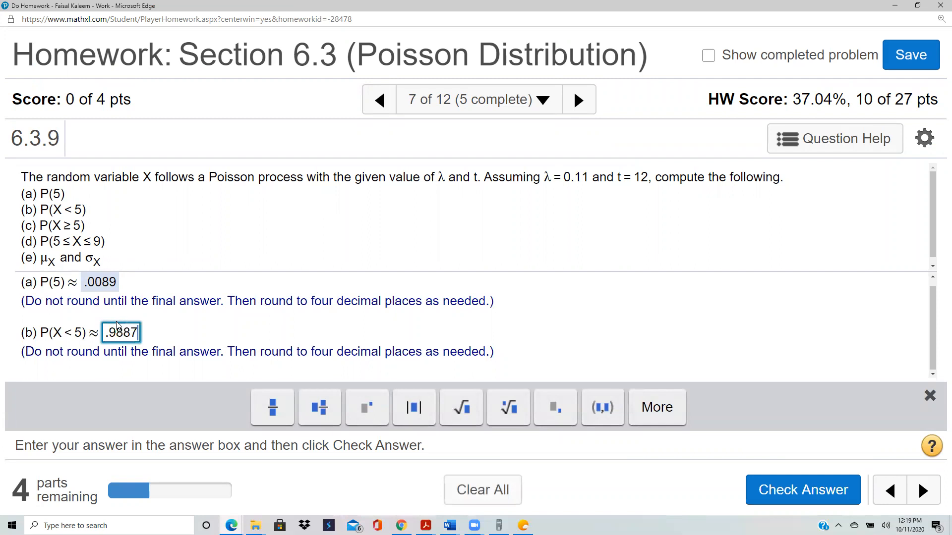
click(781, 496)
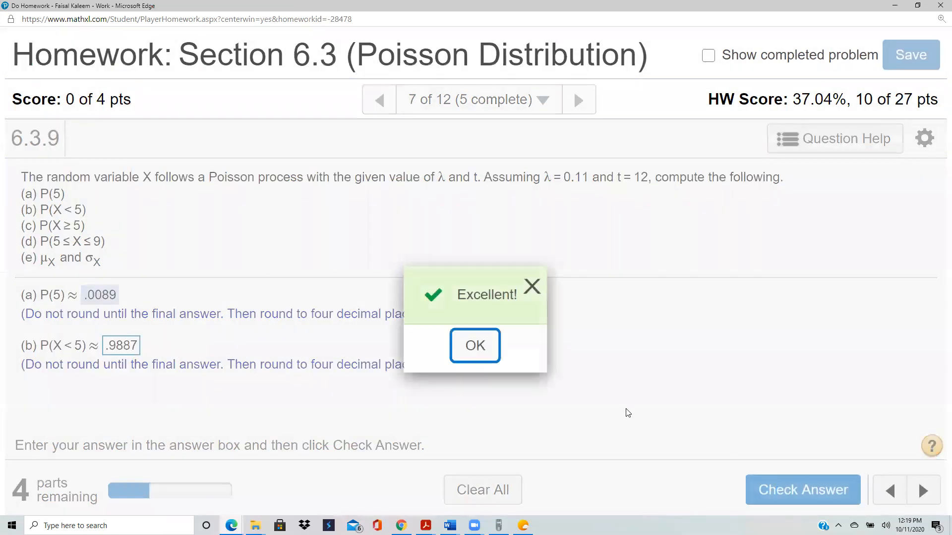
click(482, 349)
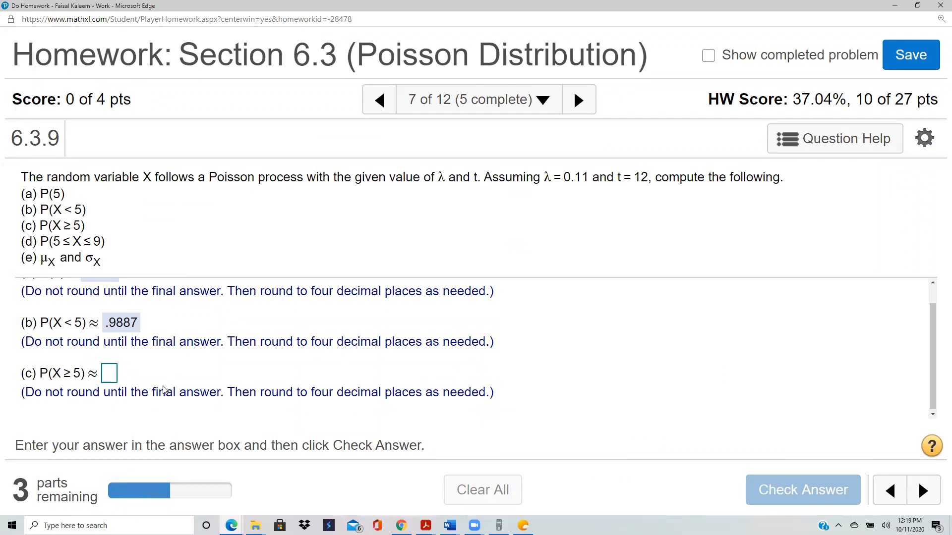
Step: Answer part (c), P(X ≥ 5), with .0113 and check it
click(109, 374)
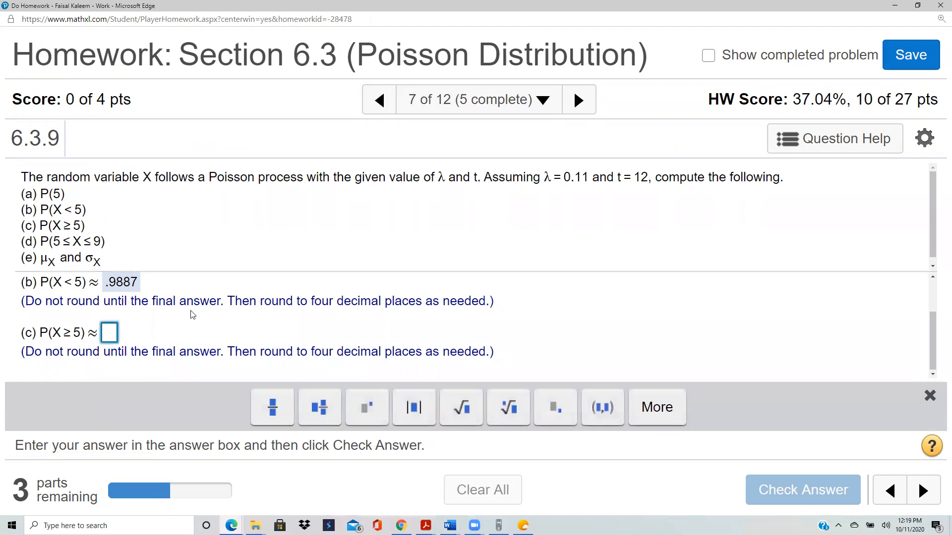
text(.0)
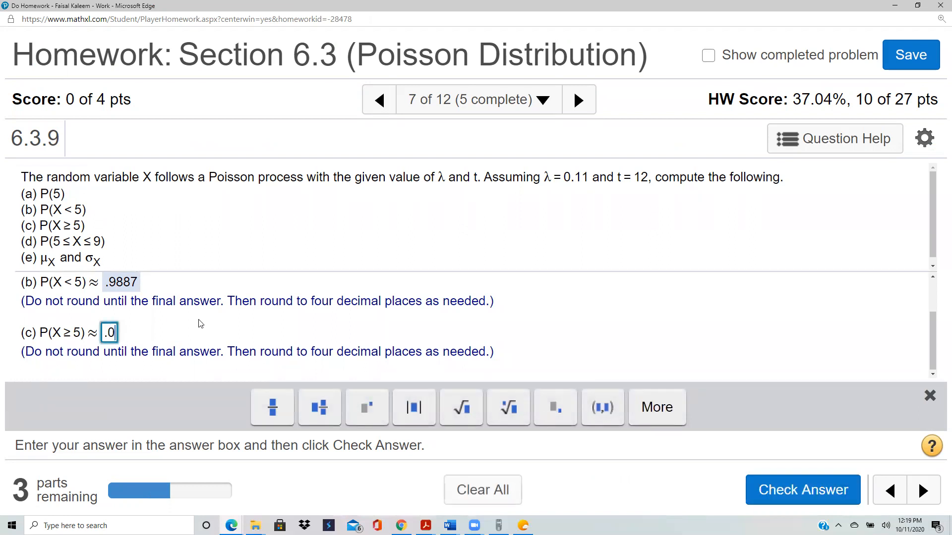
text(113)
click(803, 496)
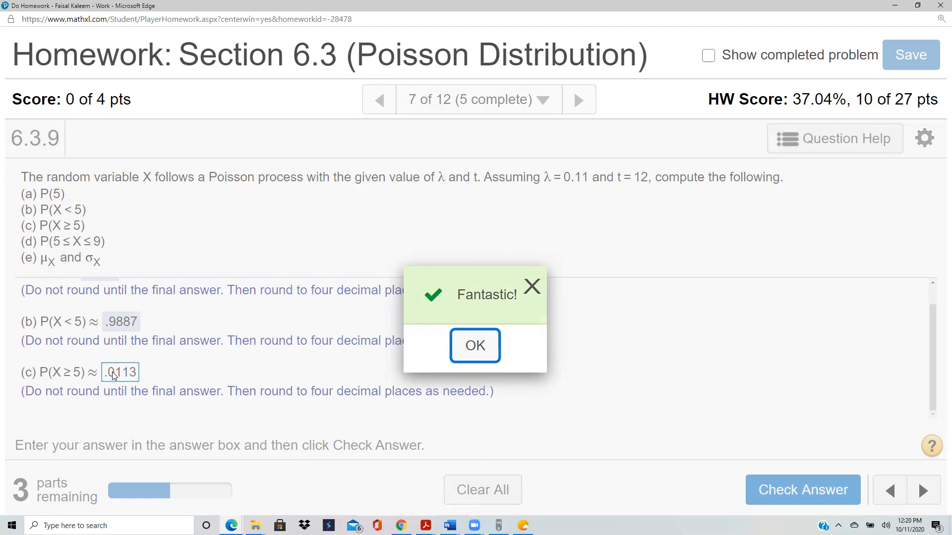
click(475, 346)
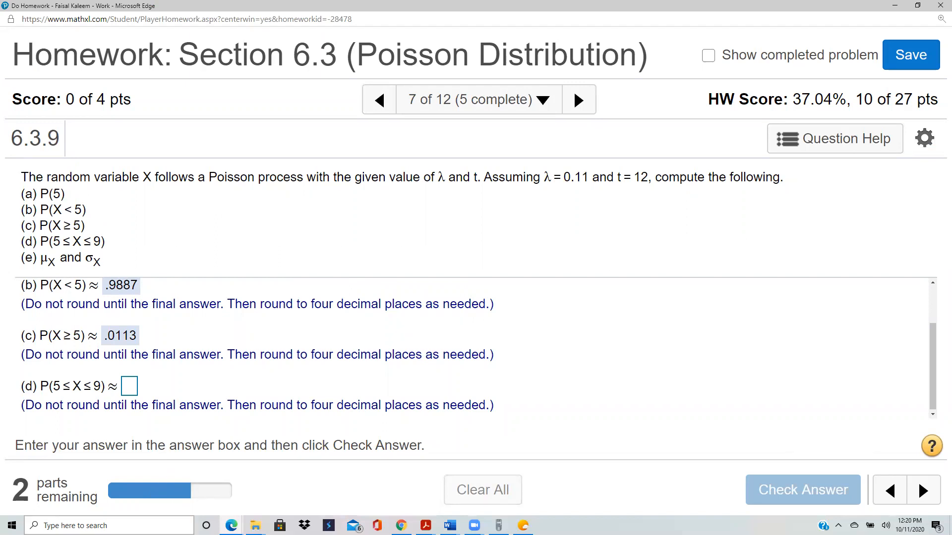
Step: Switch to StatCrunch and compute the Poisson probability that X is between 5 and 9 inclusive
mouse_move(231, 526)
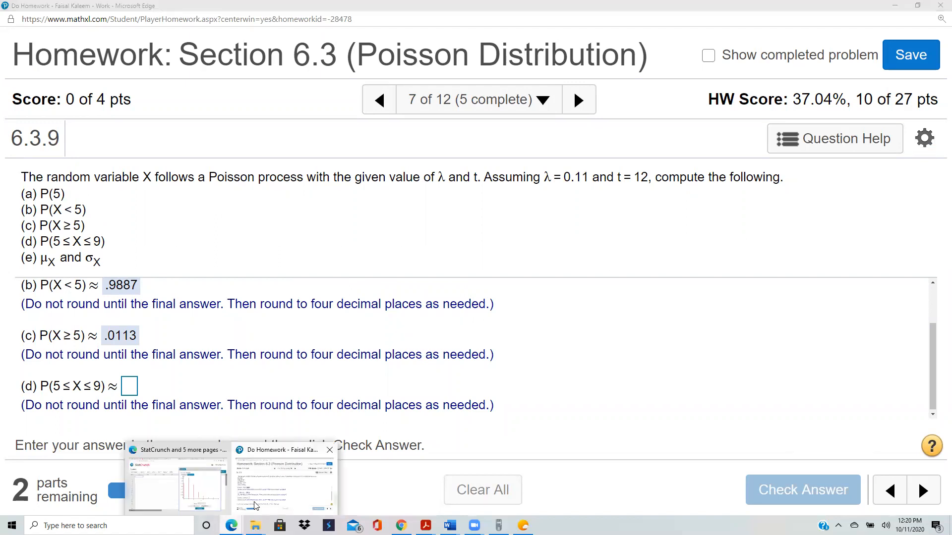
click(212, 483)
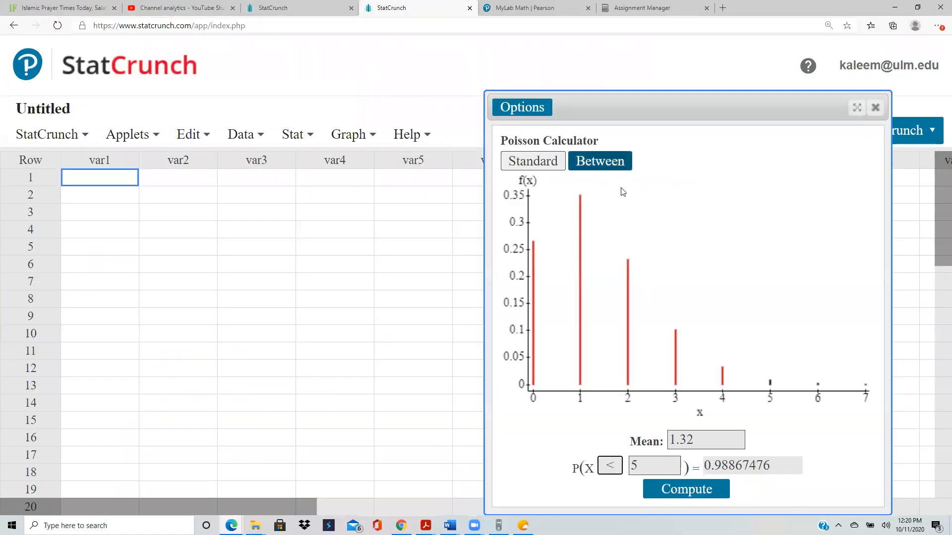
click(612, 163)
click(599, 459)
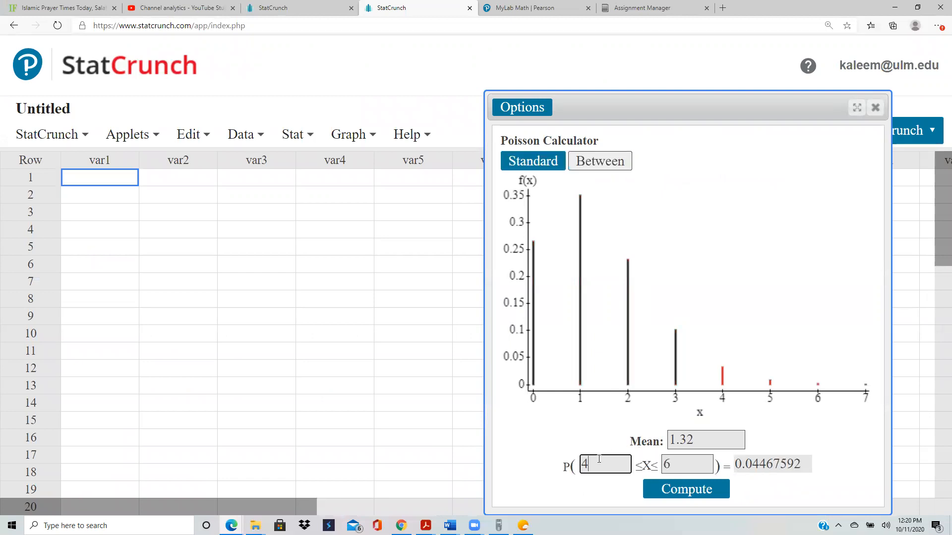
key(BackSpace)
text(5)
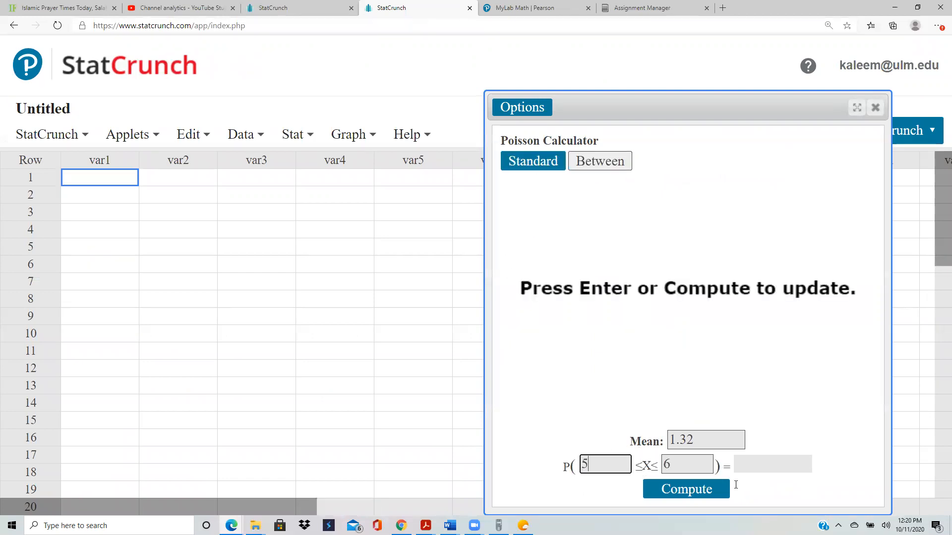
click(684, 467)
key(BackSpace)
text(9)
click(692, 491)
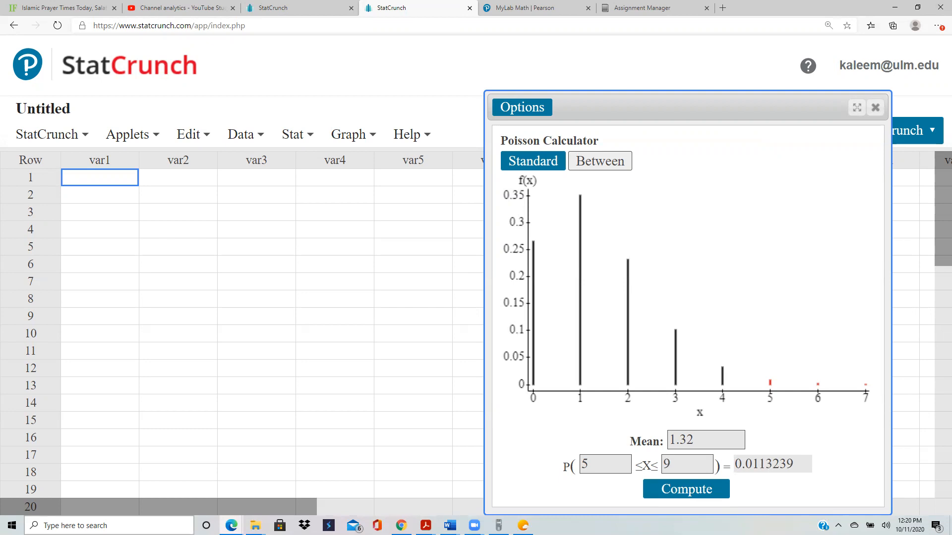
Step: Return to the homework window, answer part (d), P(5 ≤ X ≤ 9), with .0113, and check it
click(231, 525)
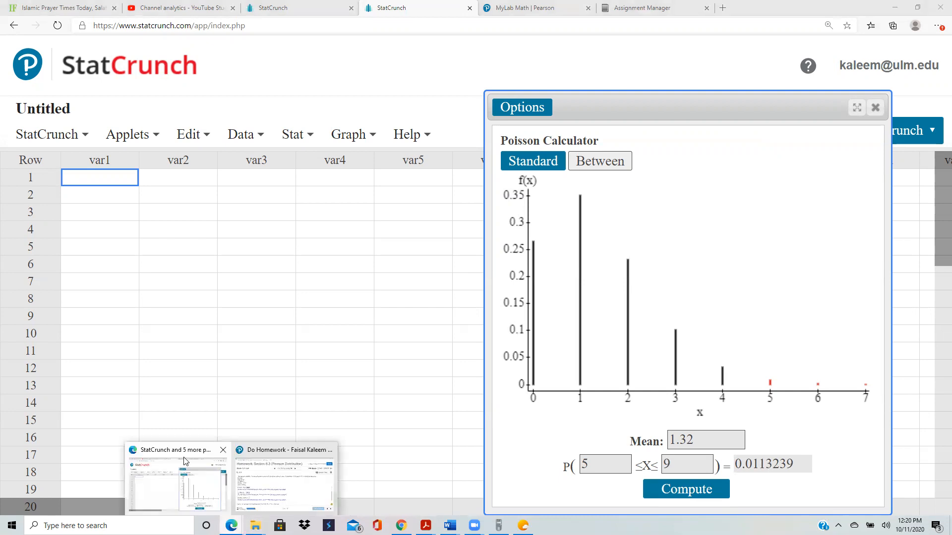
click(280, 484)
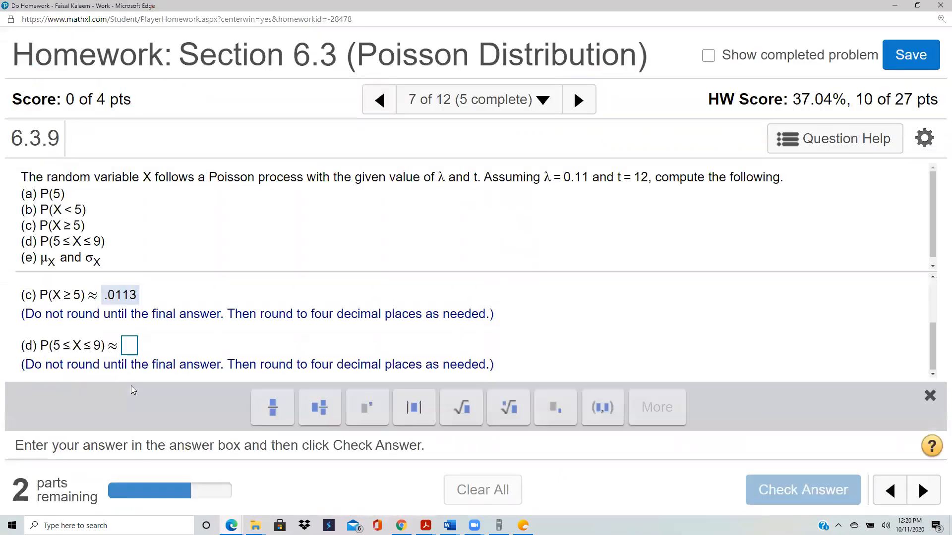
click(129, 346)
text(.0113)
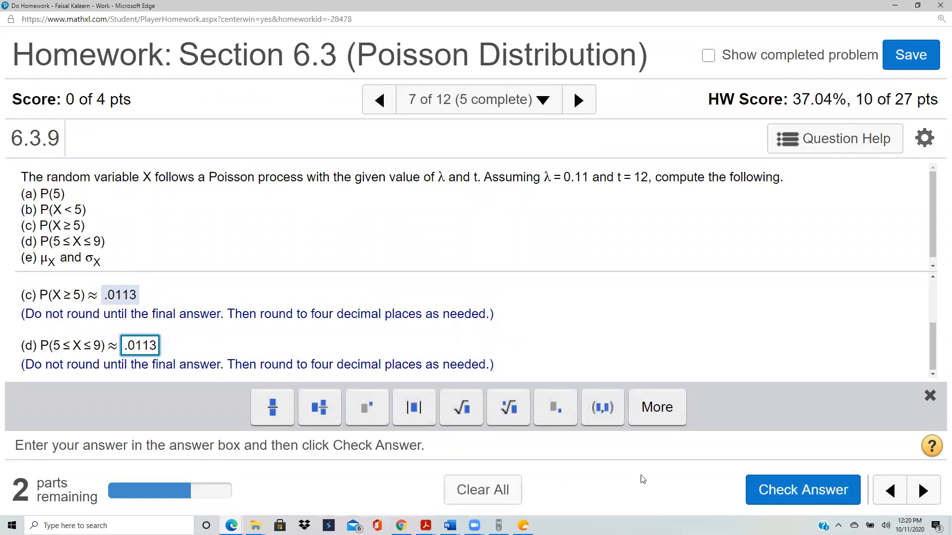
click(793, 488)
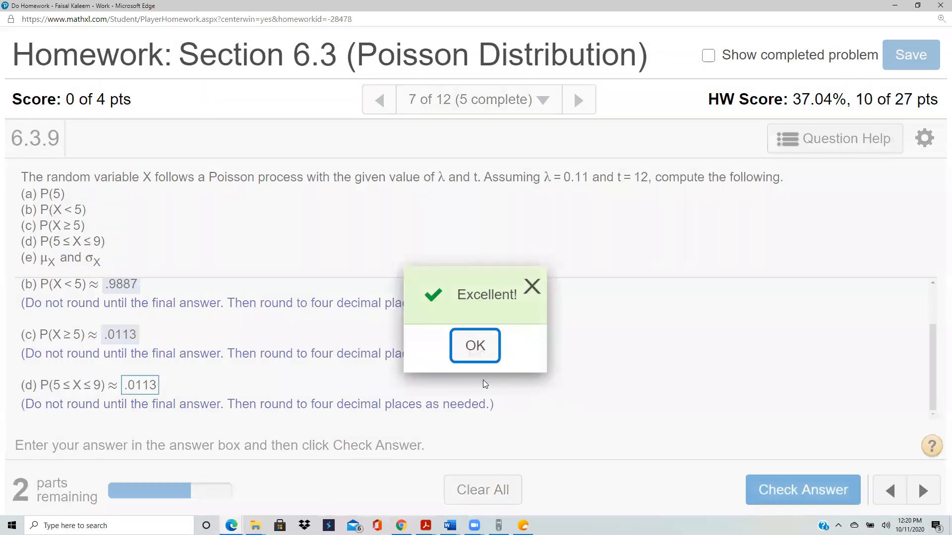
click(477, 347)
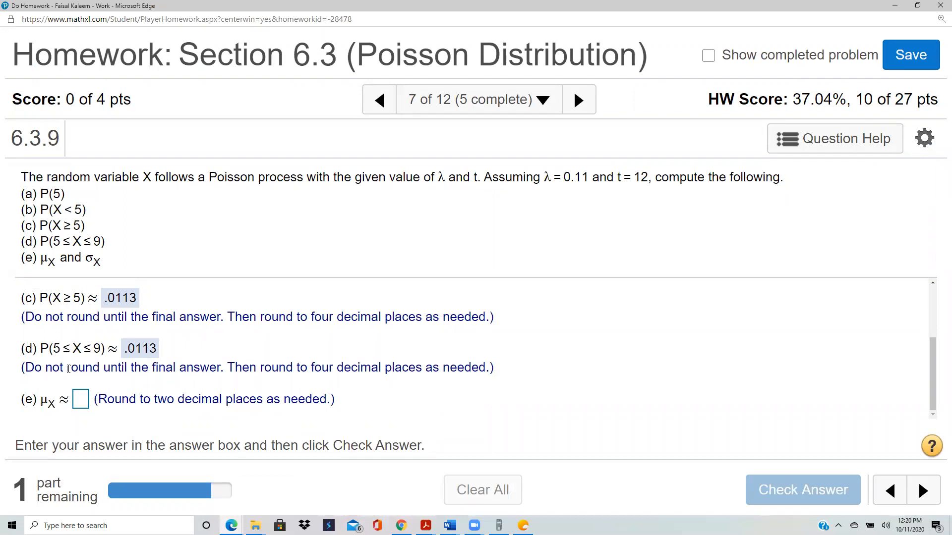
Step: Answer the mean μX in part (e) with 1.32 and check it
click(81, 402)
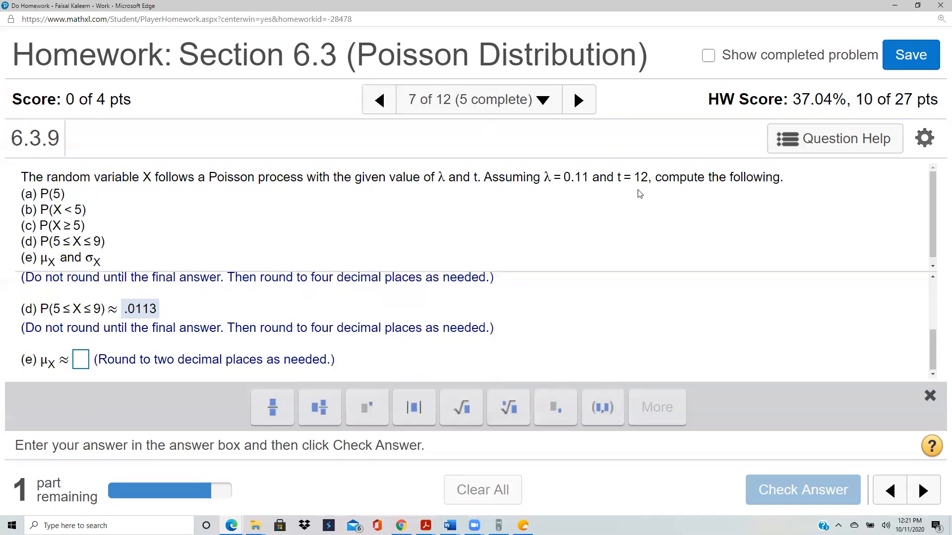
click(79, 365)
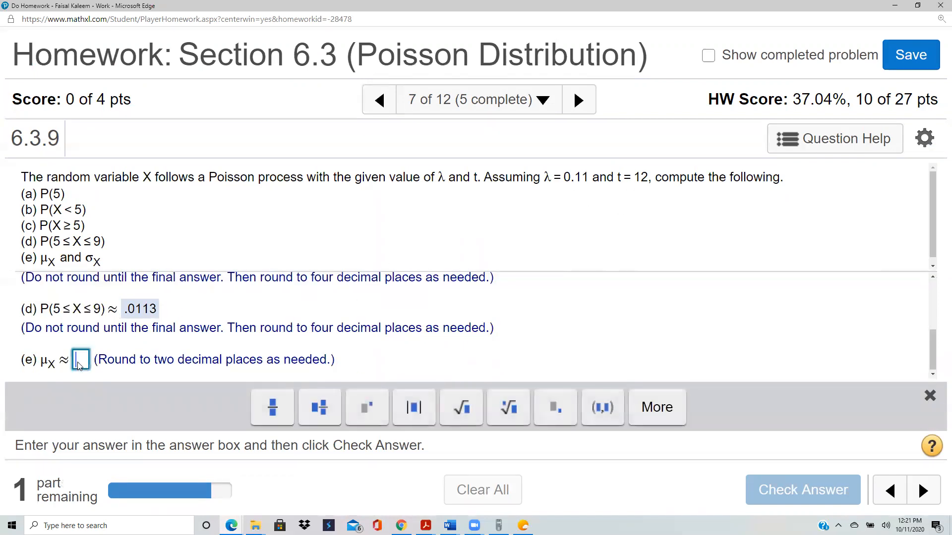
text(1)
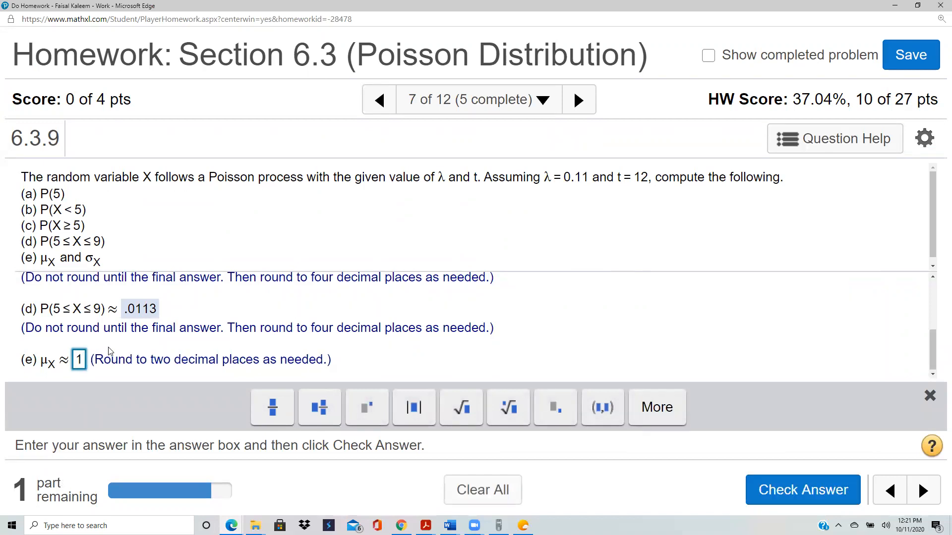
text(.)
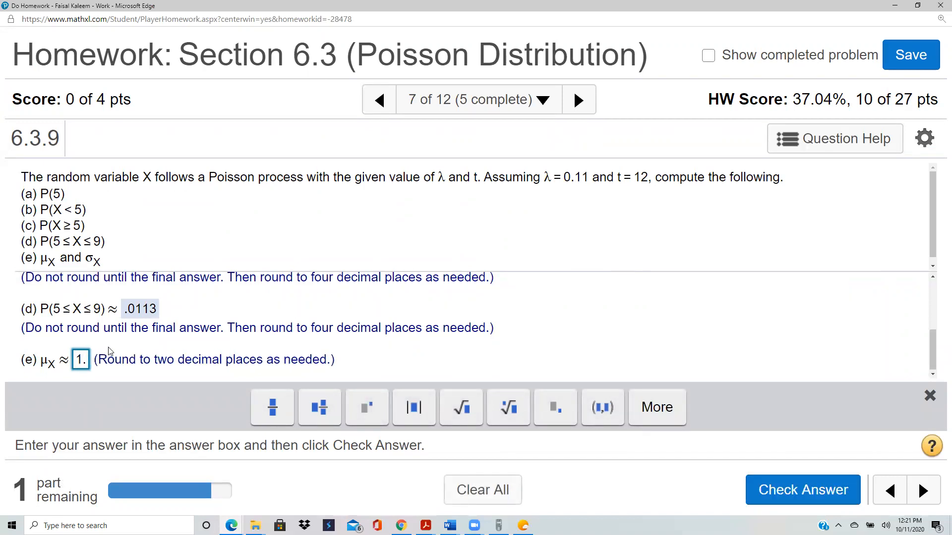
text(32)
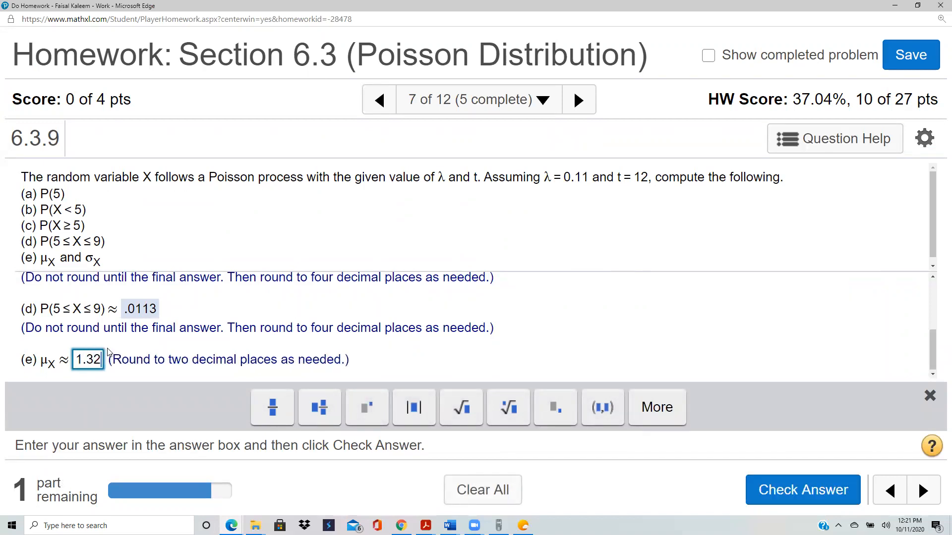
click(784, 492)
click(470, 350)
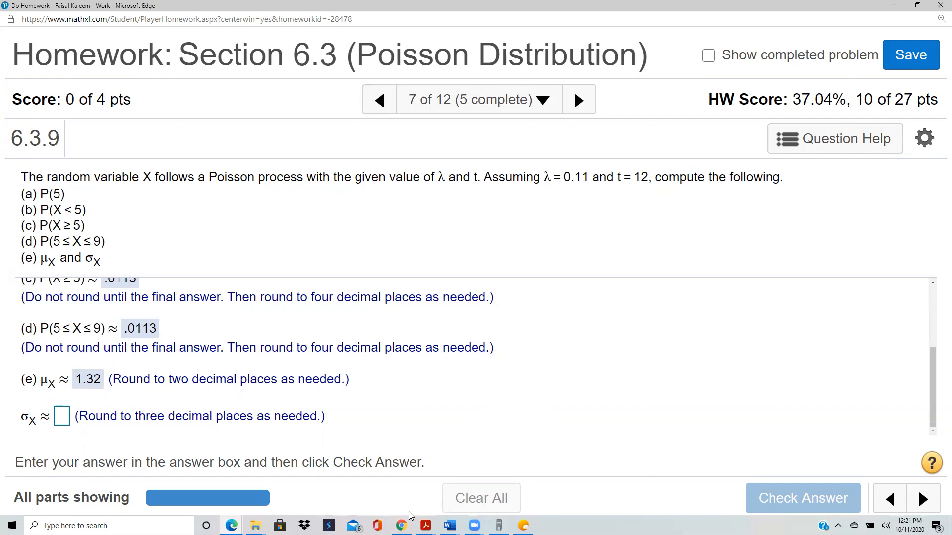
mouse_move(401, 526)
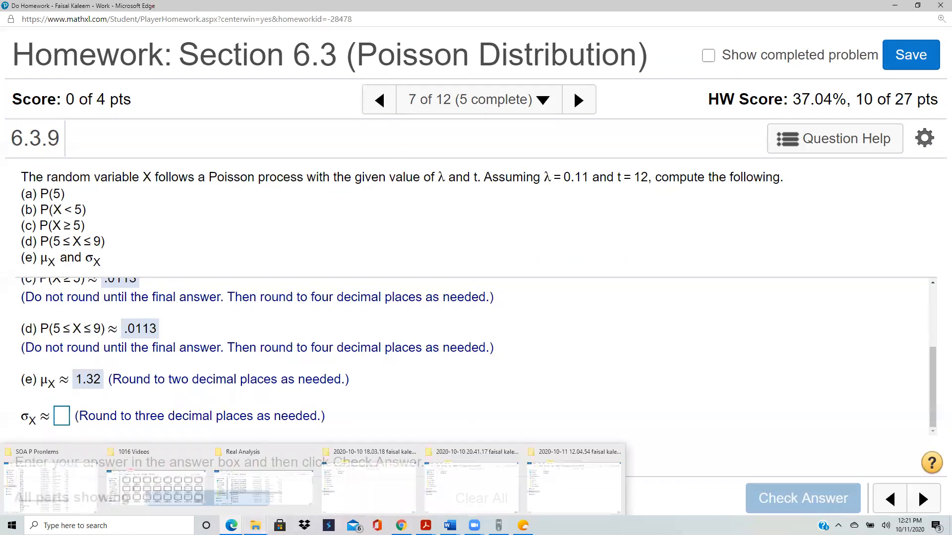
Step: Switch to the TI-SmartView calculator and compute the square root of 1.32
mouse_move(231, 526)
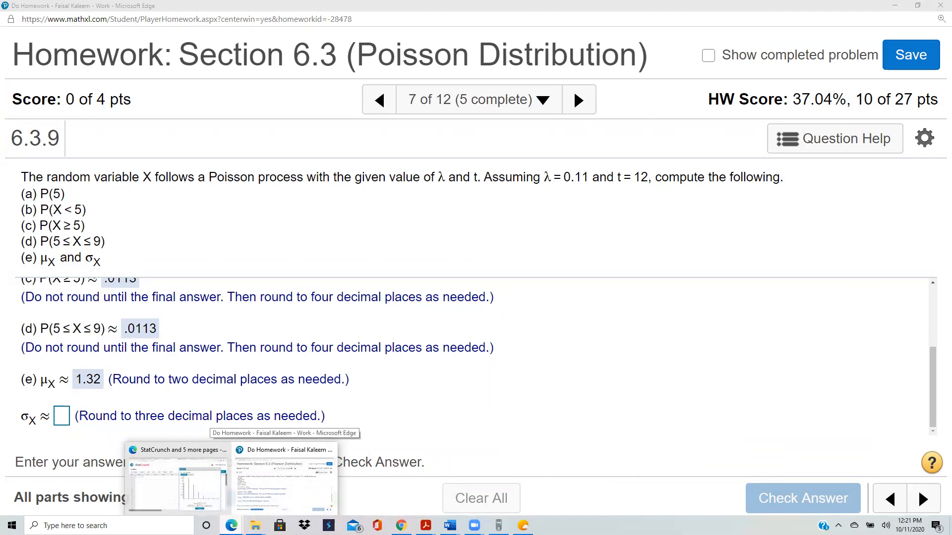
click(499, 525)
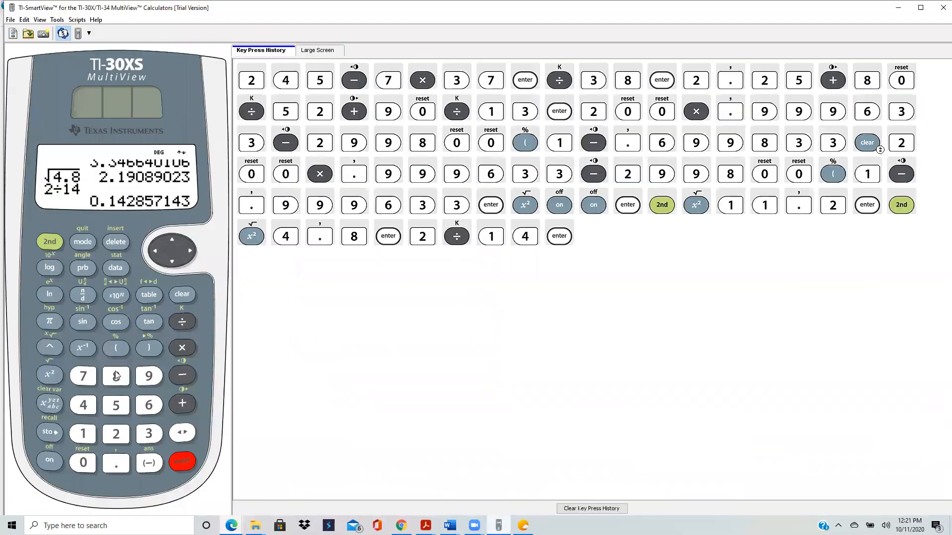
click(44, 242)
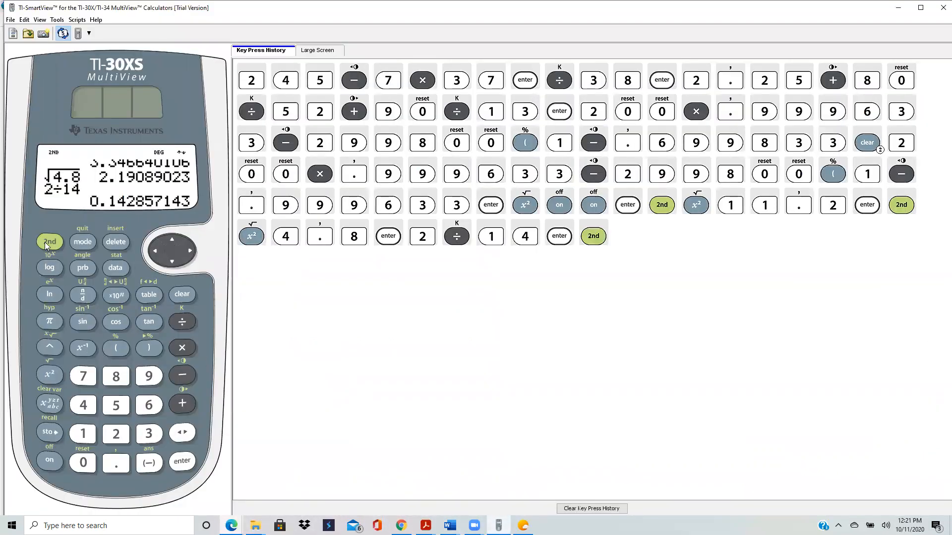
click(39, 373)
click(83, 437)
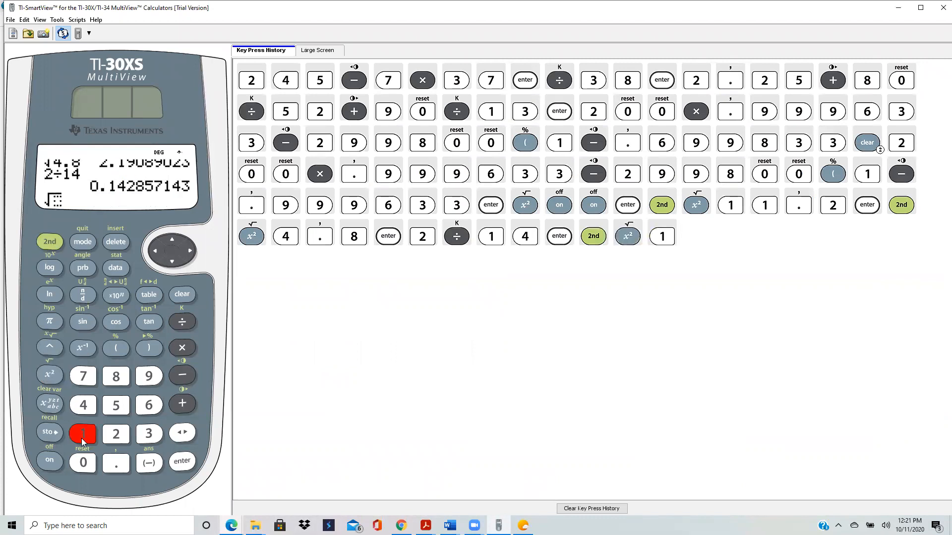
click(117, 466)
click(148, 434)
click(117, 434)
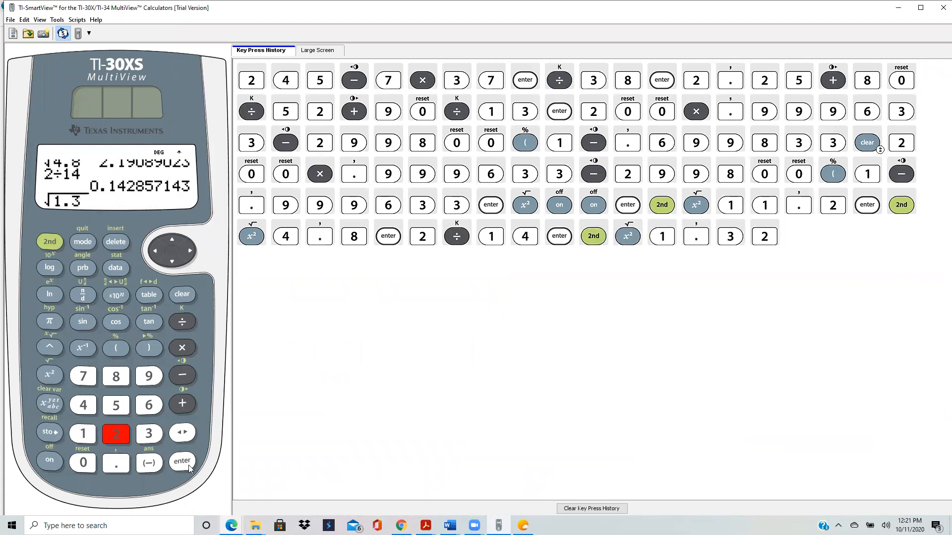
click(182, 461)
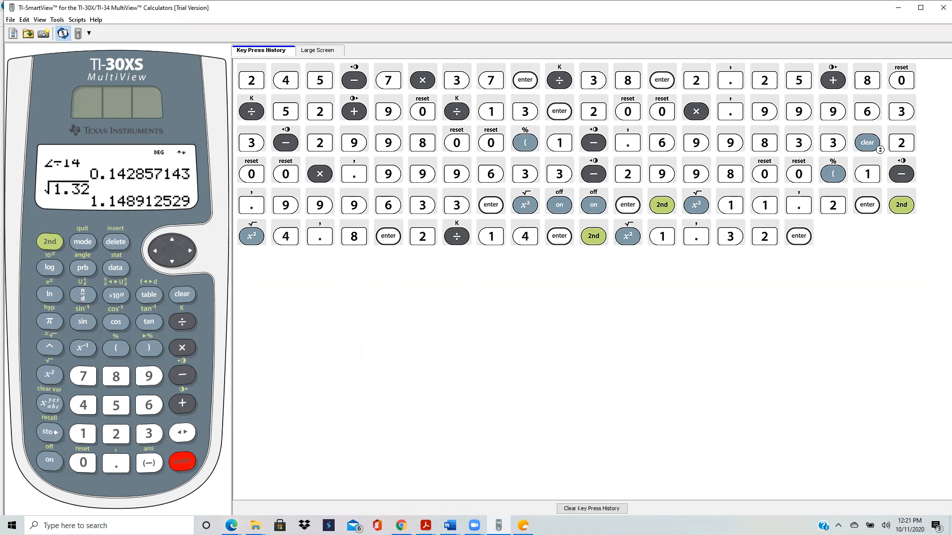
Step: Return to the homework window, answer the standard deviation σX in part (e) with 1.149, and check it
mouse_move(231, 525)
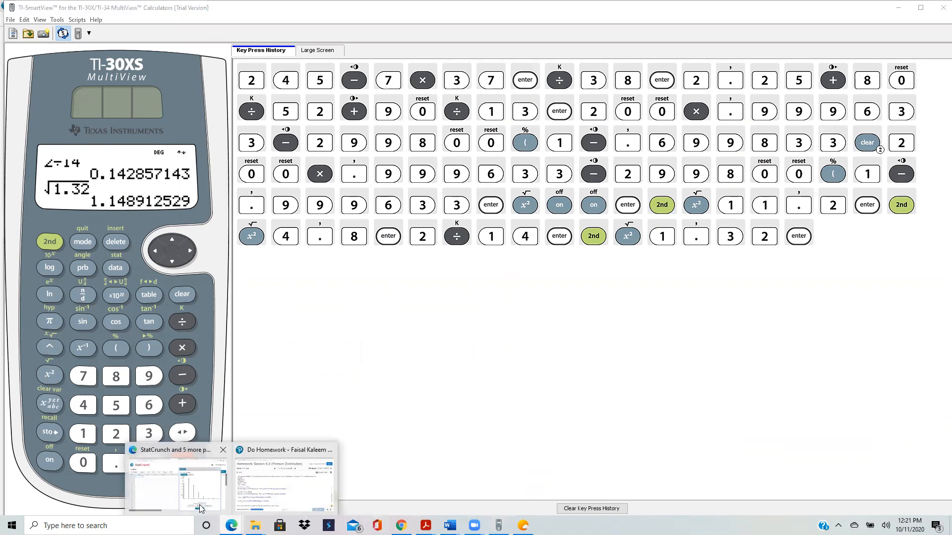
click(273, 494)
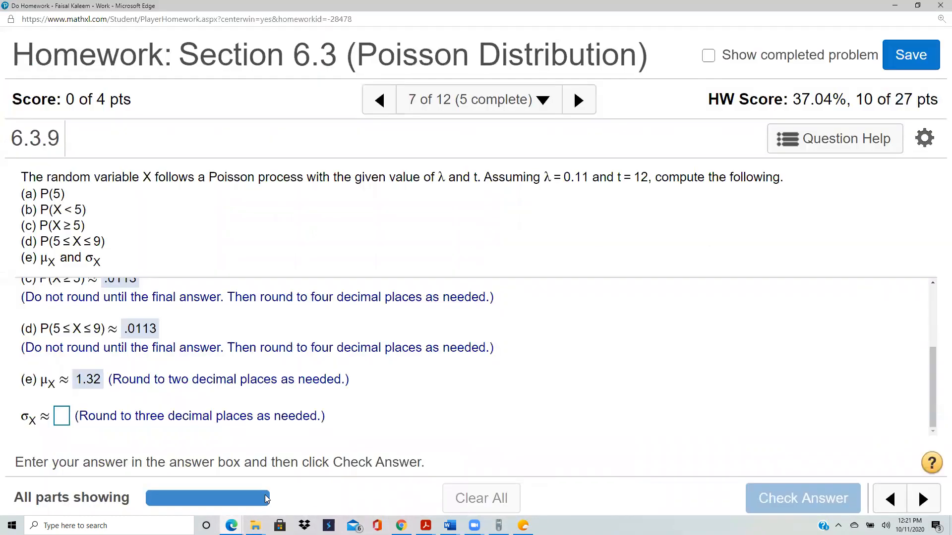
click(62, 418)
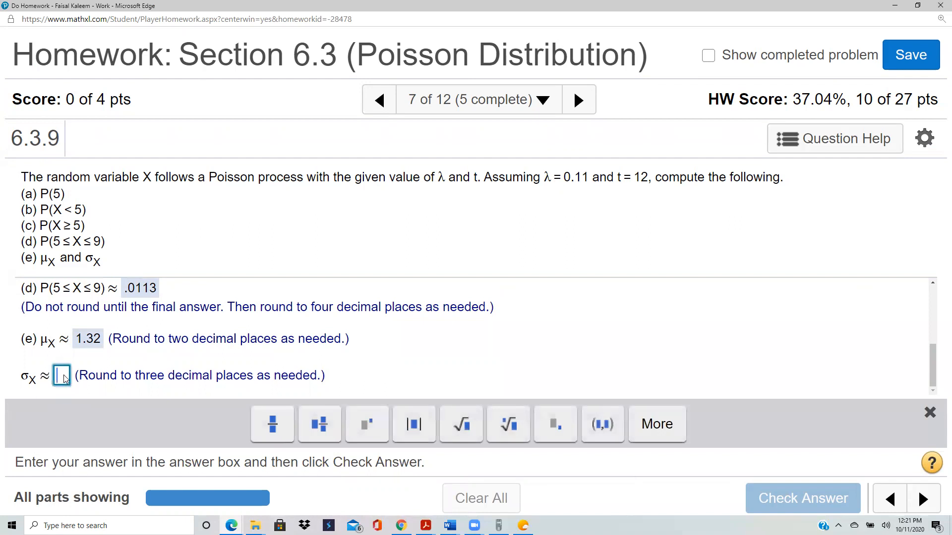
text(1.)
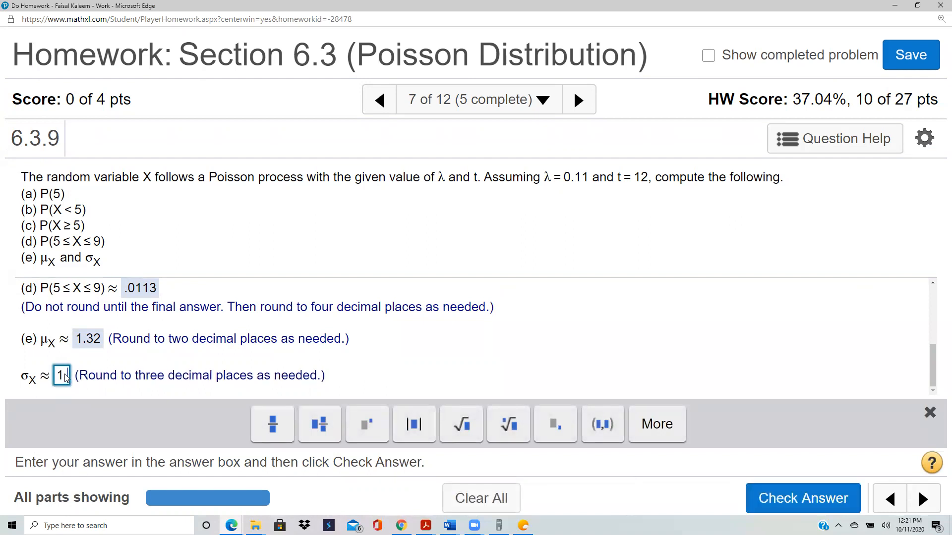
text(1)
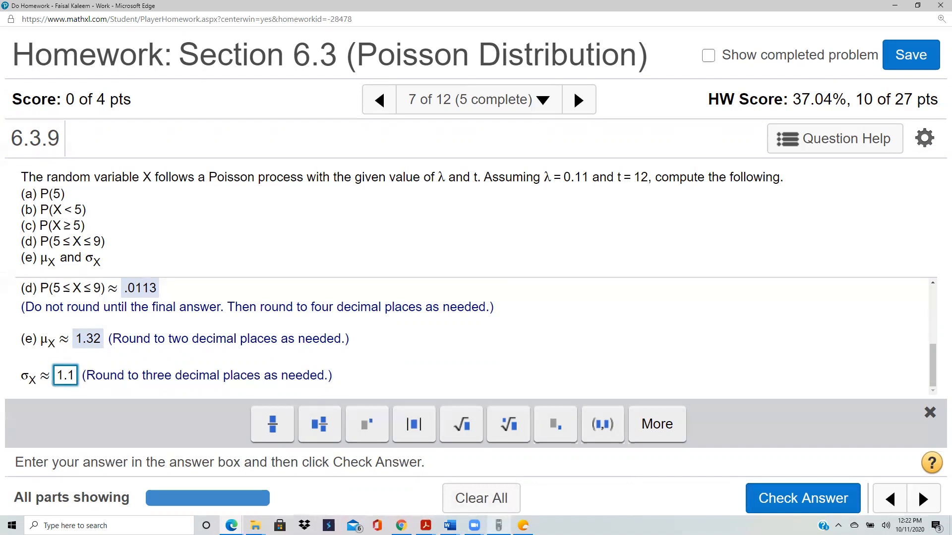
key(alt+Tab)
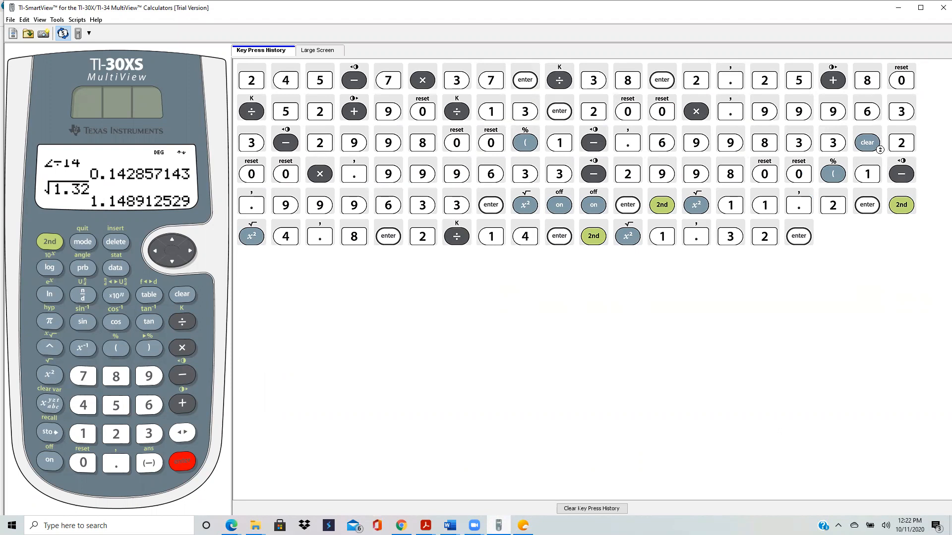
key(alt+Tab)
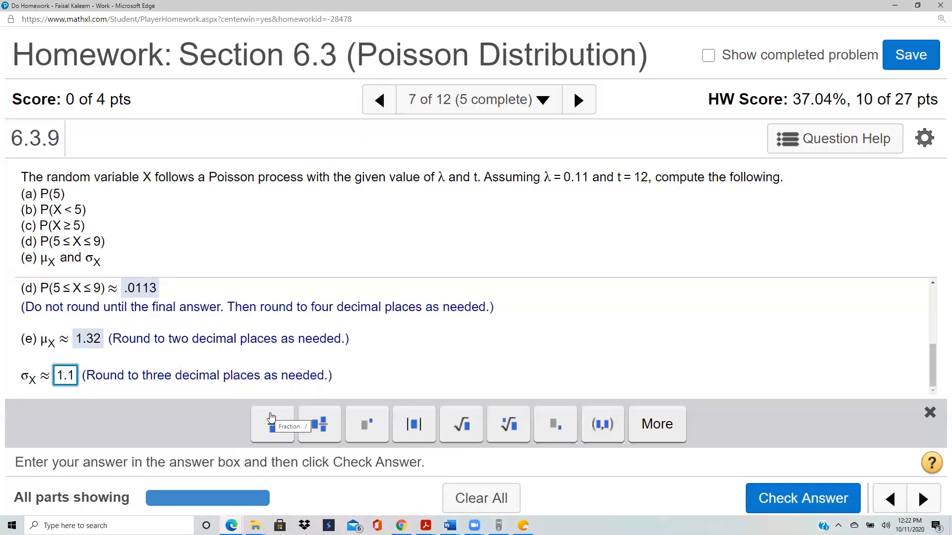
text(49)
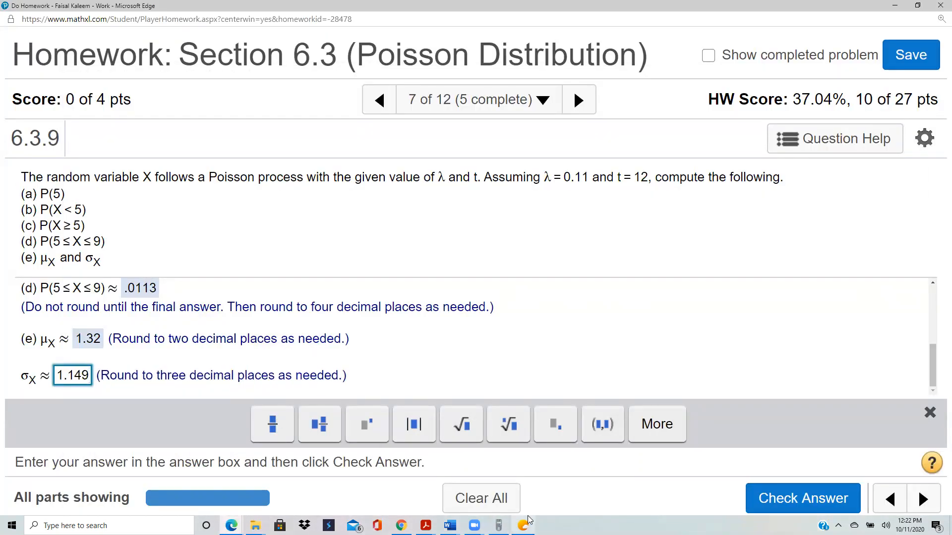
click(787, 502)
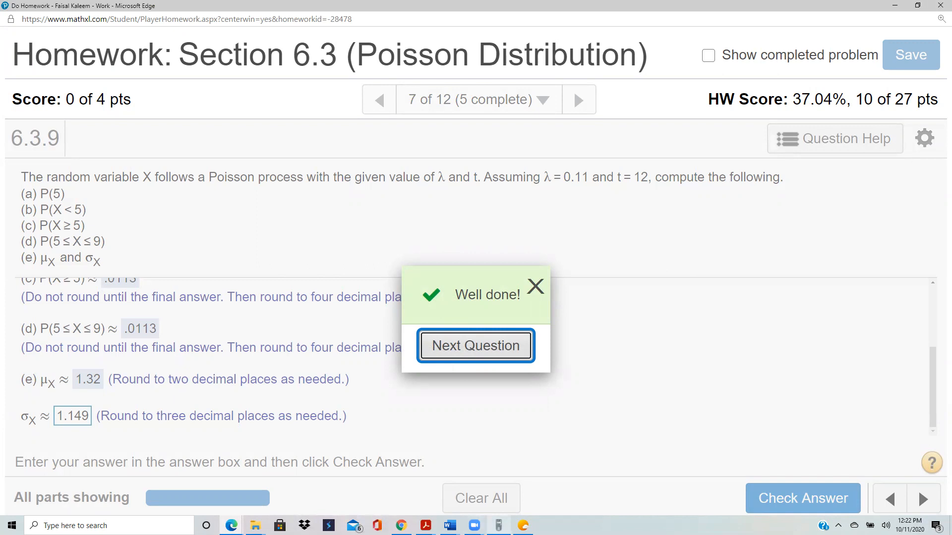
Step: Switch to the Word document and correct the Poisson heading to read "In Poisson"
click(449, 526)
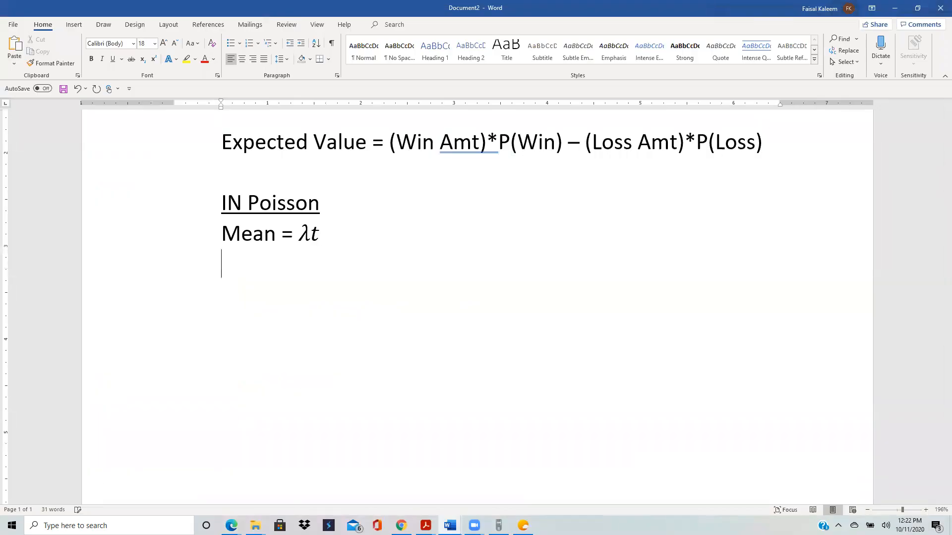
click(244, 201)
key(BackSpace)
text(n)
Step: Add the line "Variance = mean" below the mean formula
click(322, 236)
key(Return)
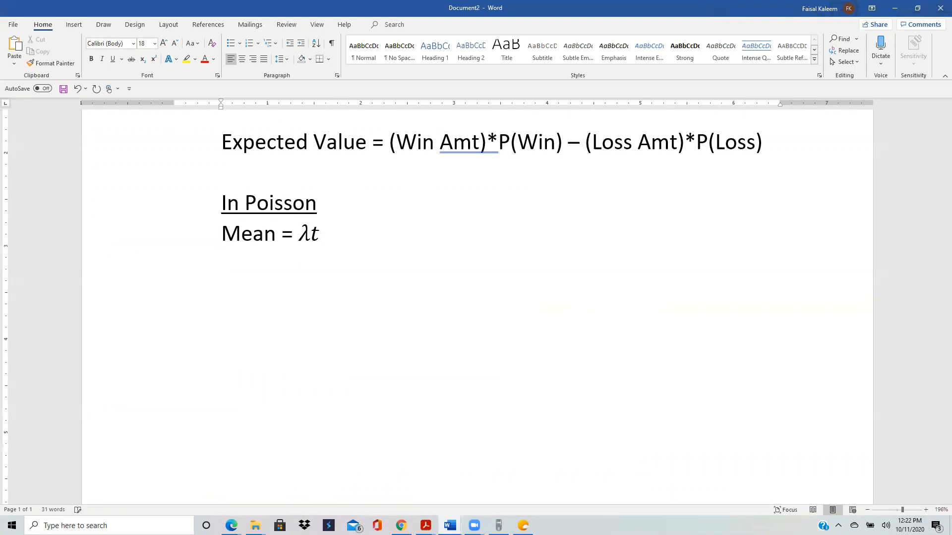
text(Variance )
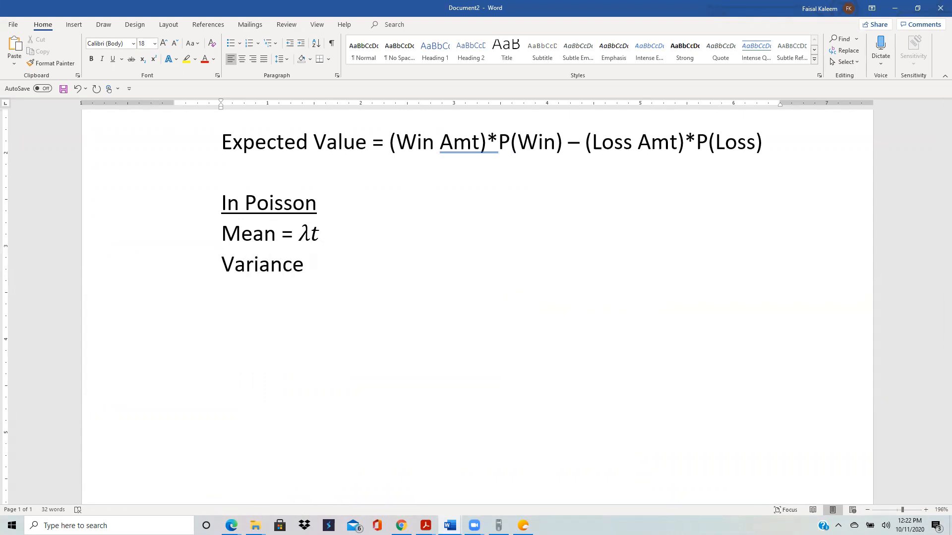
text(= mean)
key(Return)
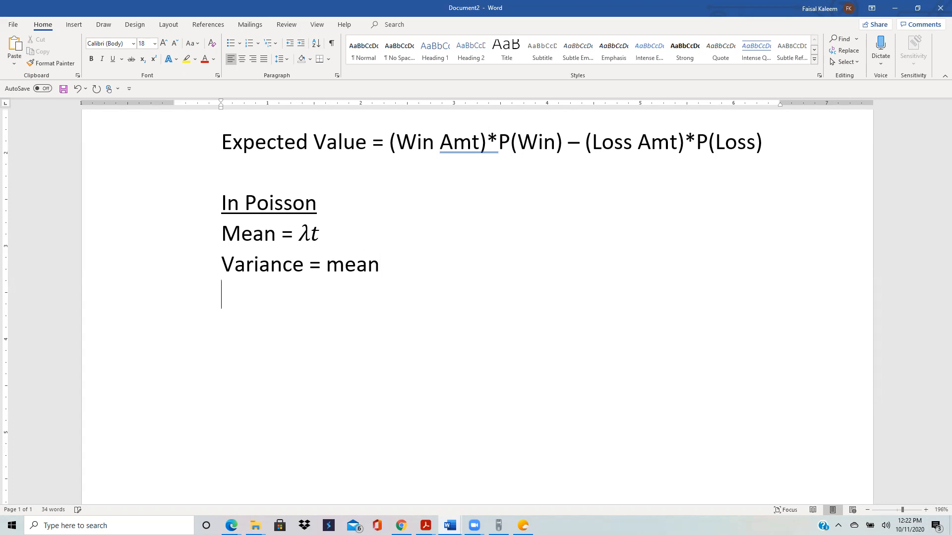
Step: Add an "SD =" line below the variance, with an equation showing the square root of "mean"
text(SD =)
click(79, 26)
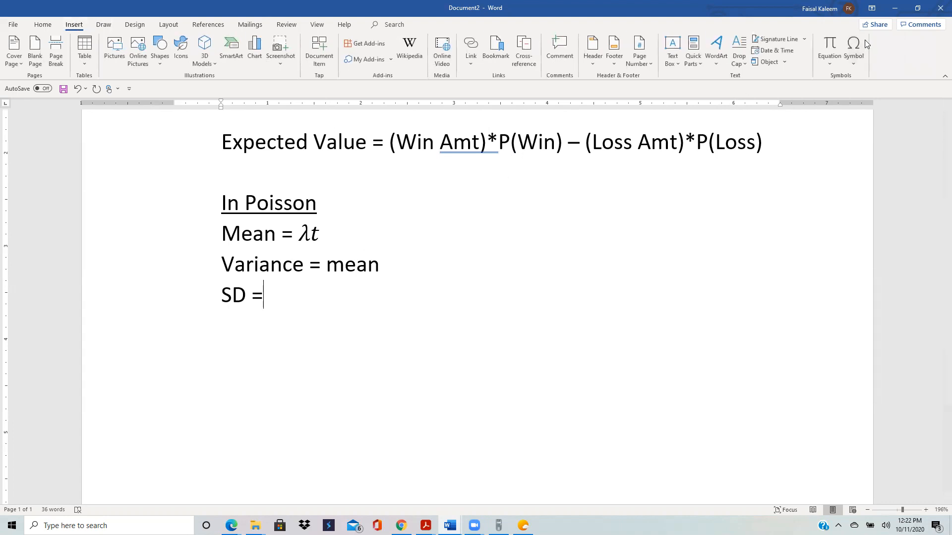
click(832, 46)
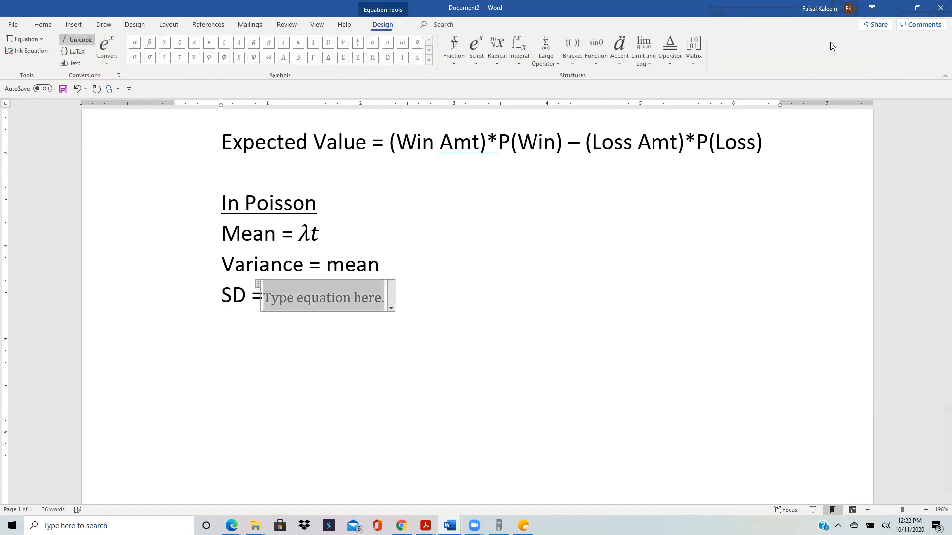
click(497, 44)
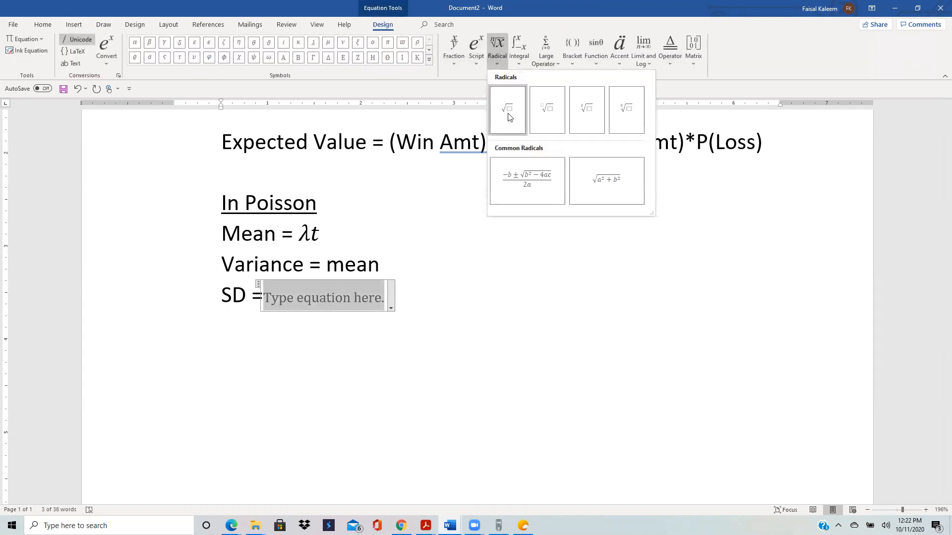
click(508, 121)
click(292, 298)
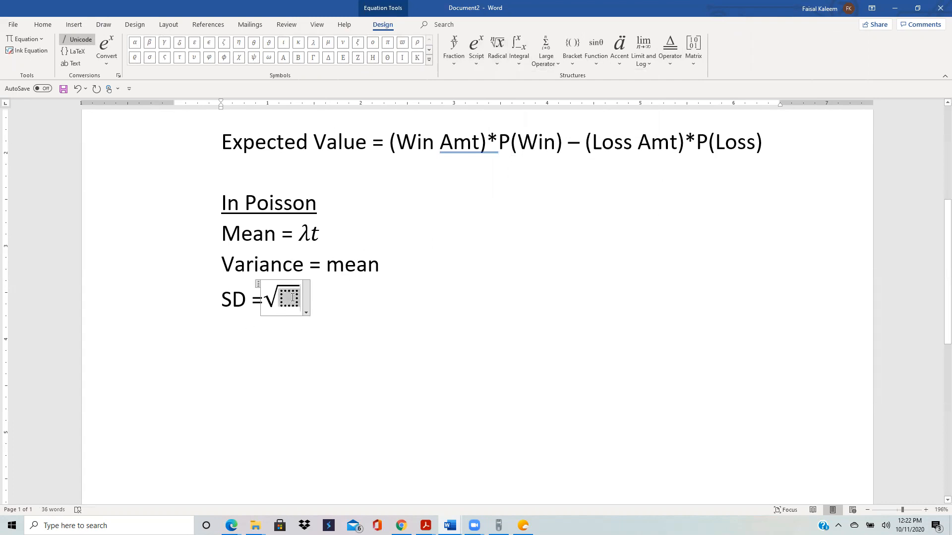
text(mean)
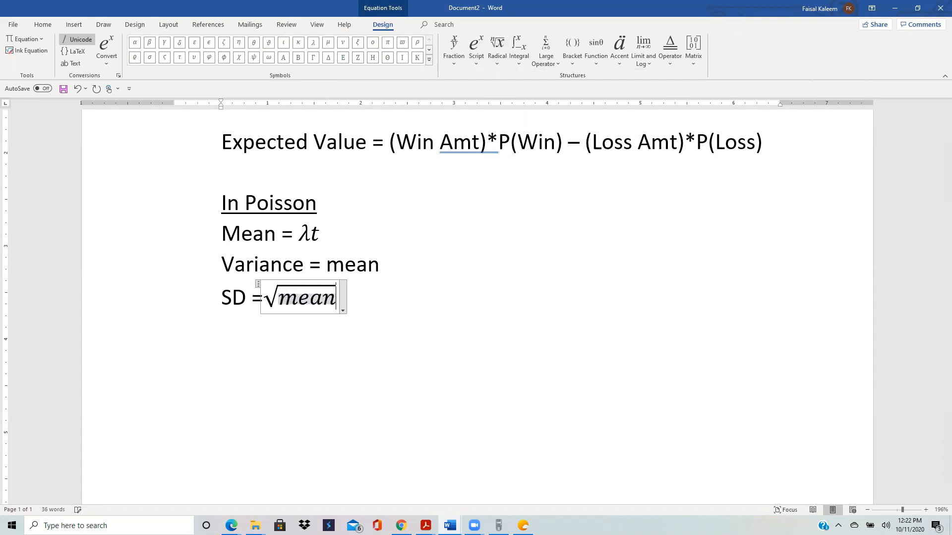